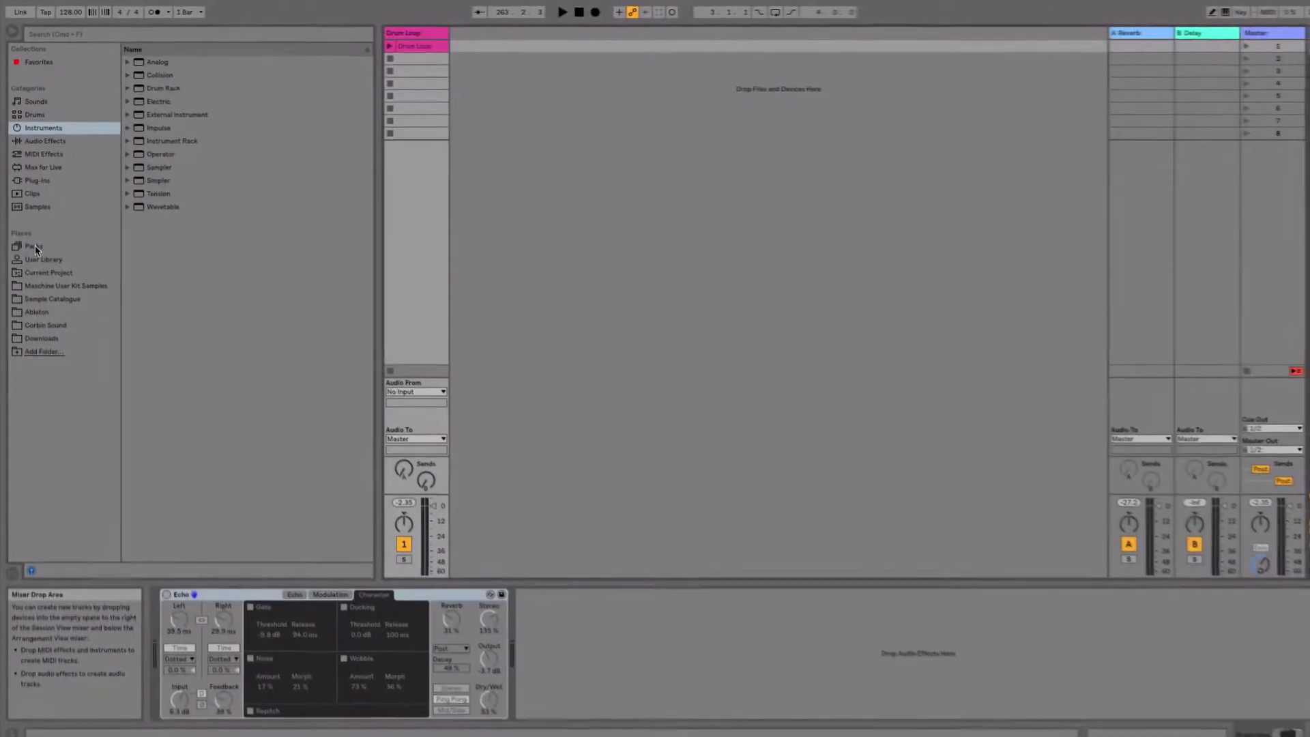
# Browse the installed packs and '8 Available Packs', then show the User Library folders.
pyautogui.click(35, 246)
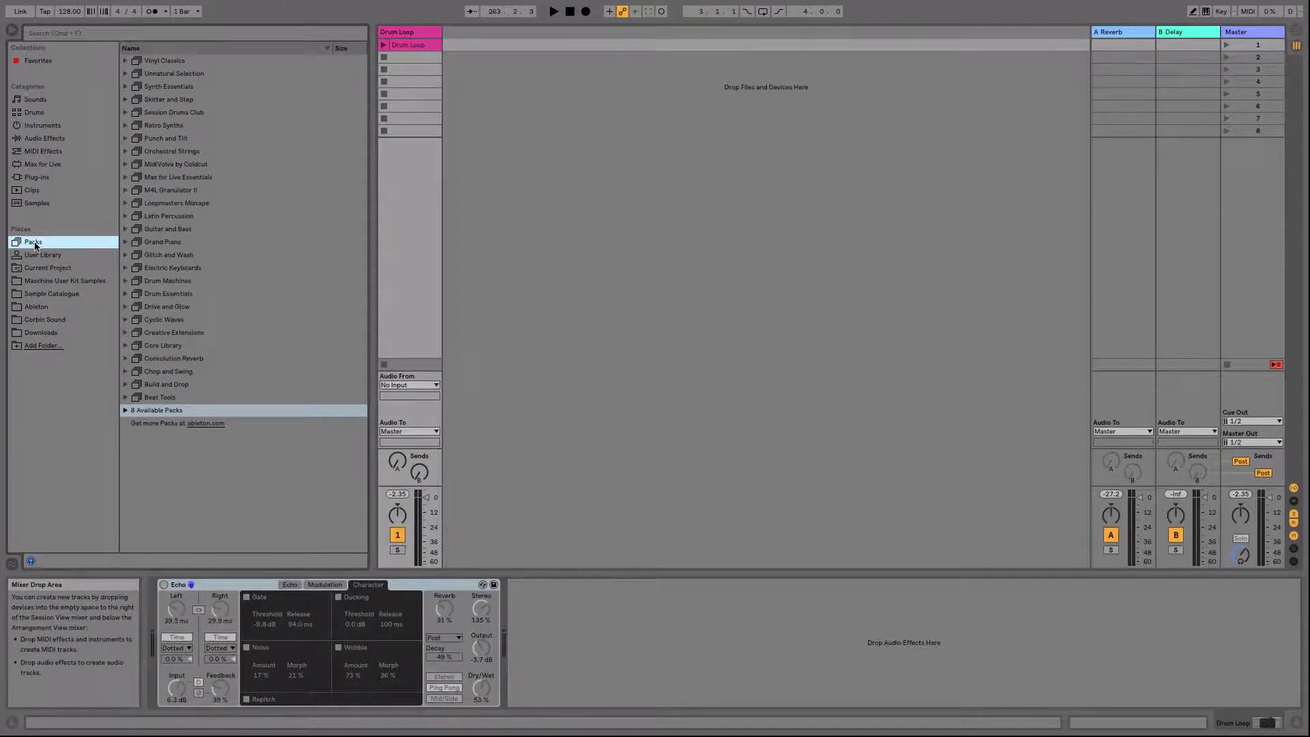
pyautogui.click(123, 411)
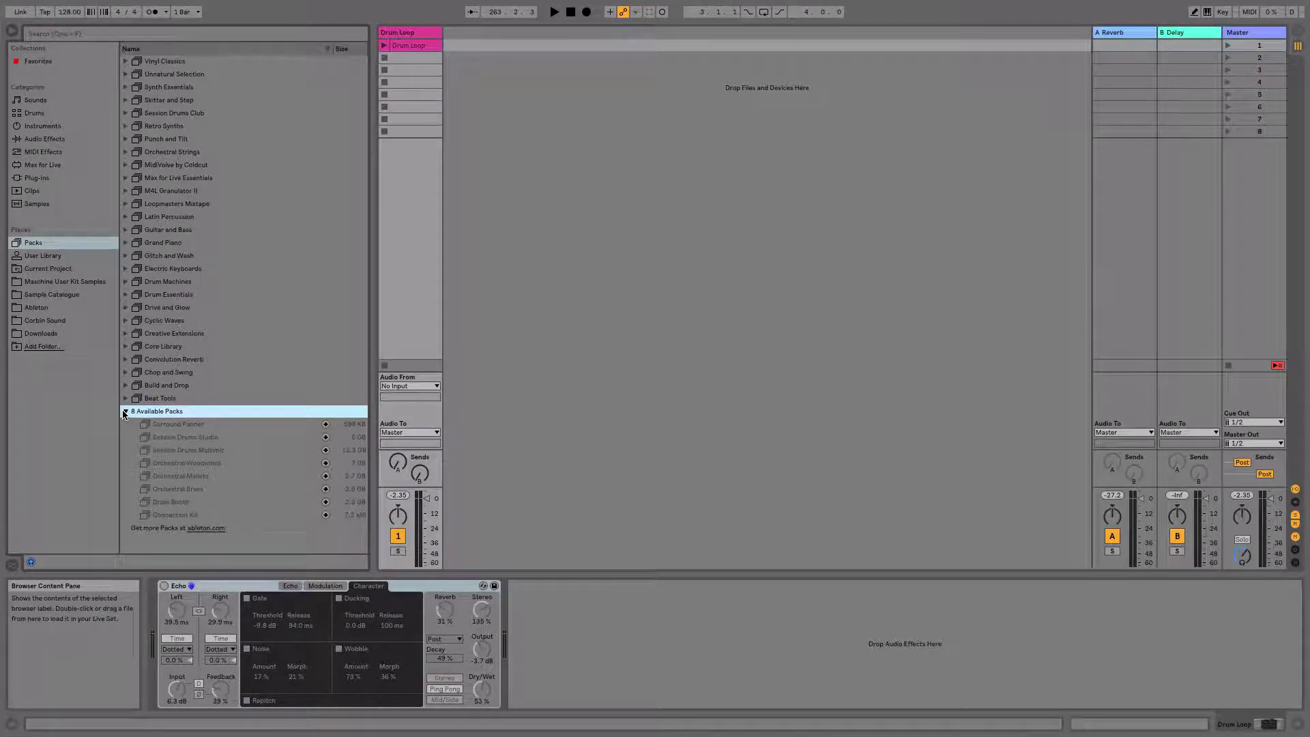
pyautogui.click(62, 262)
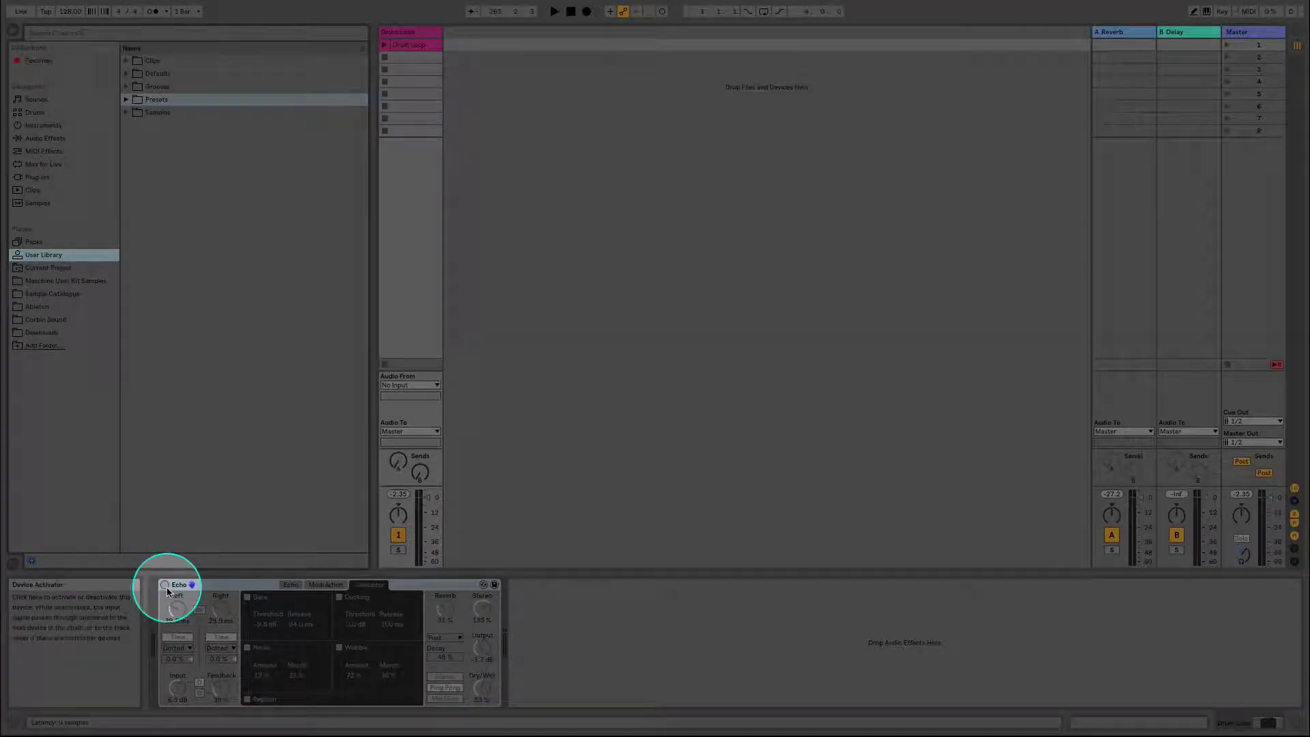
# Turn Echo on, play the Drum Loop, toggle Echo off and back on, then stop playback.
pyautogui.click(165, 585)
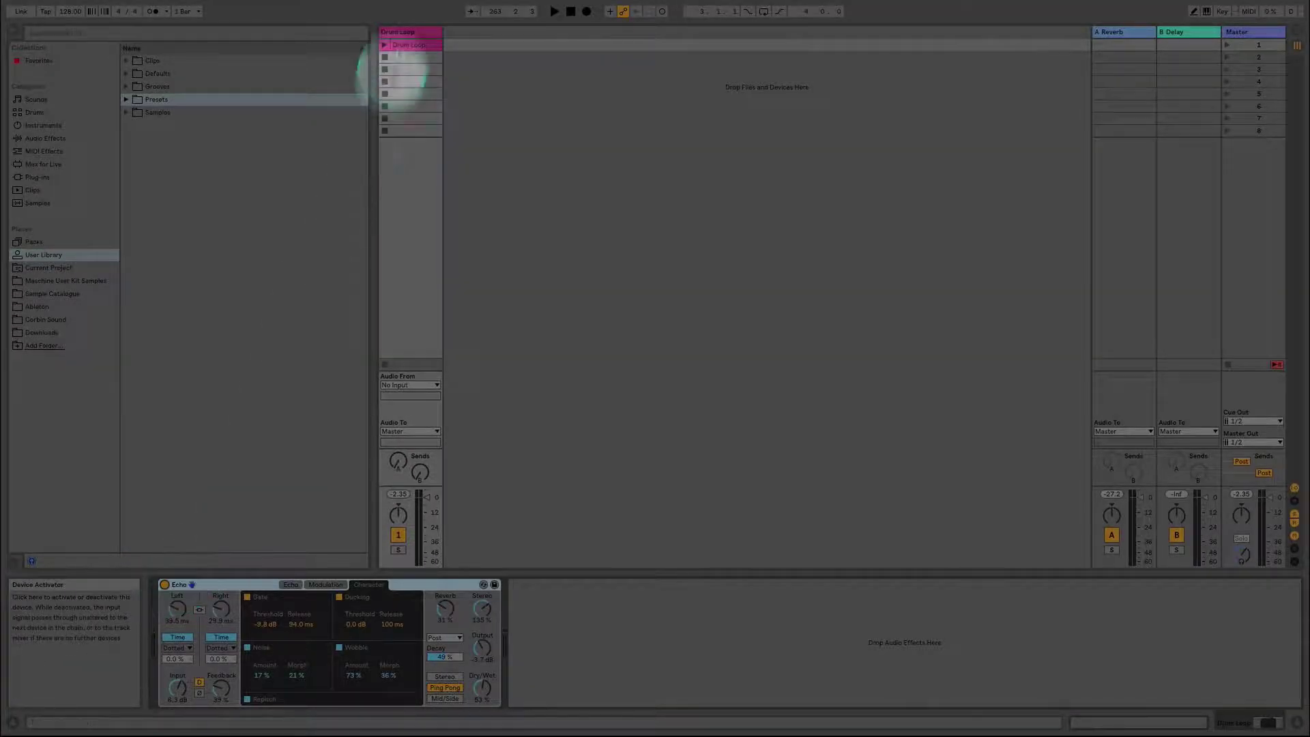
pyautogui.click(384, 45)
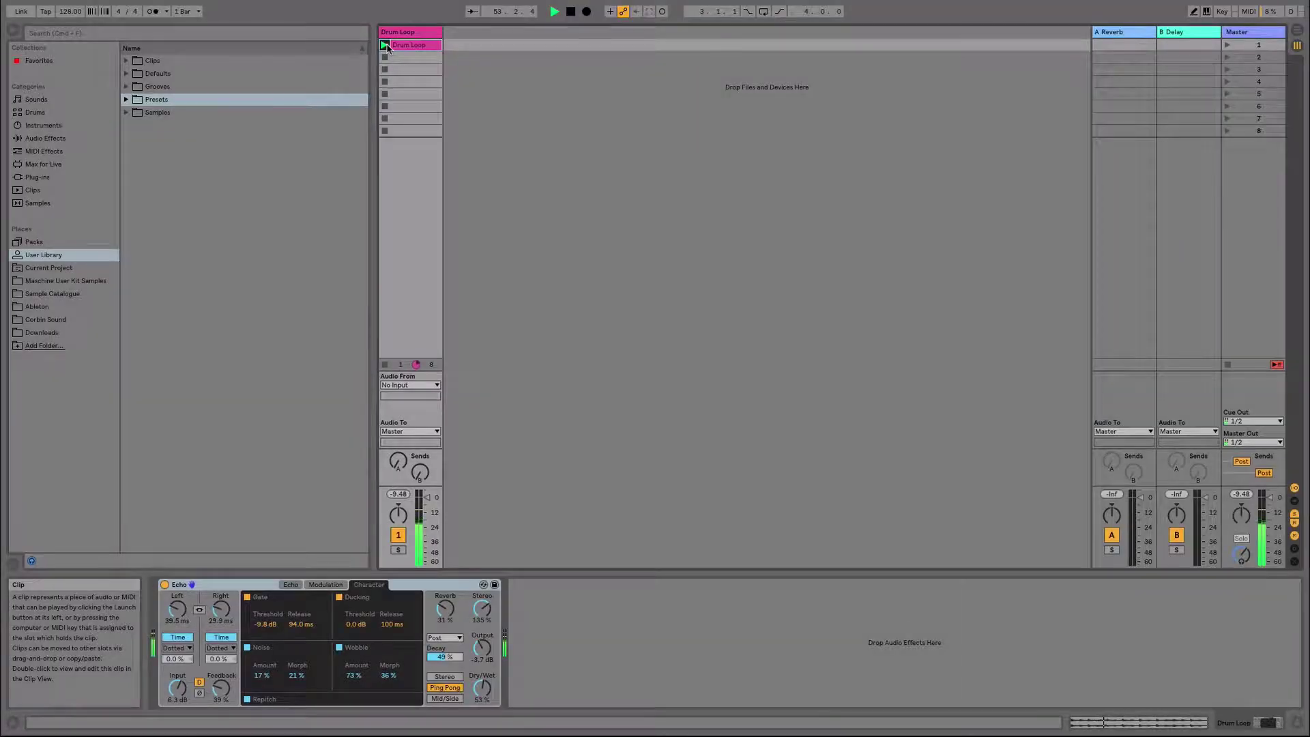
pyautogui.click(165, 586)
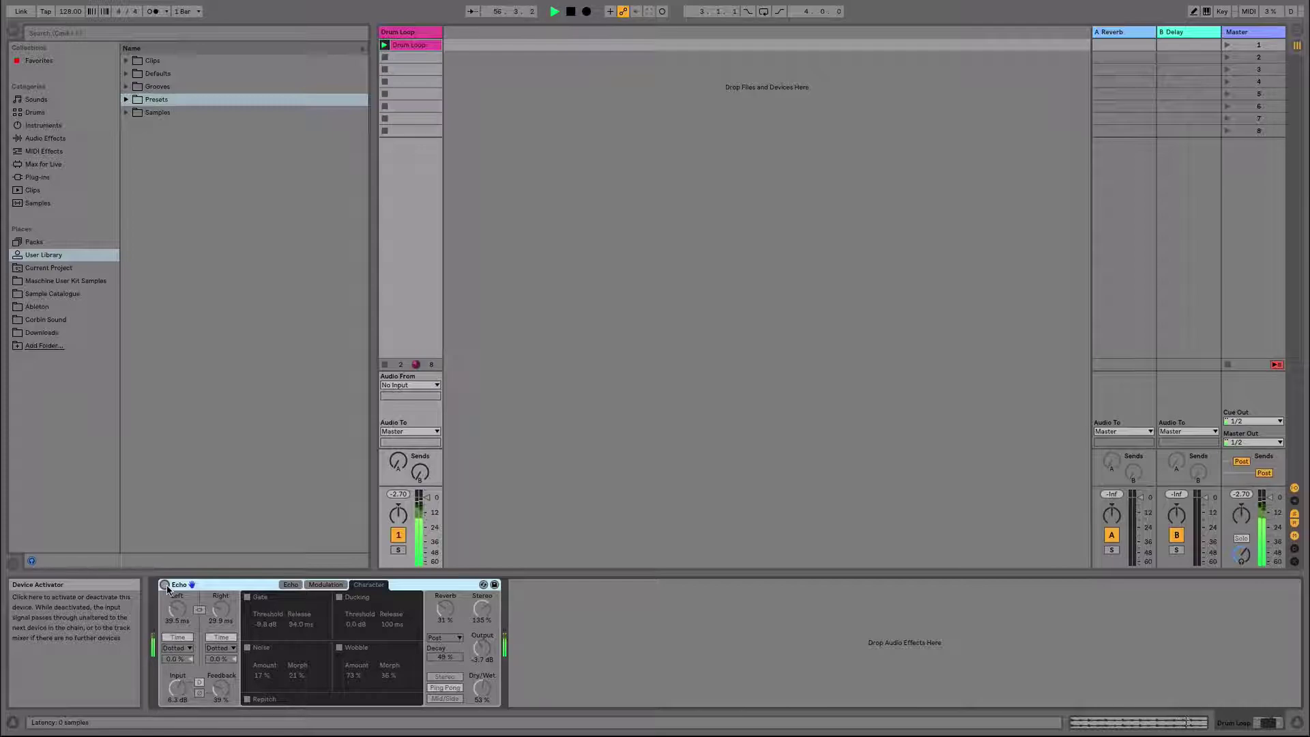
pyautogui.click(165, 586)
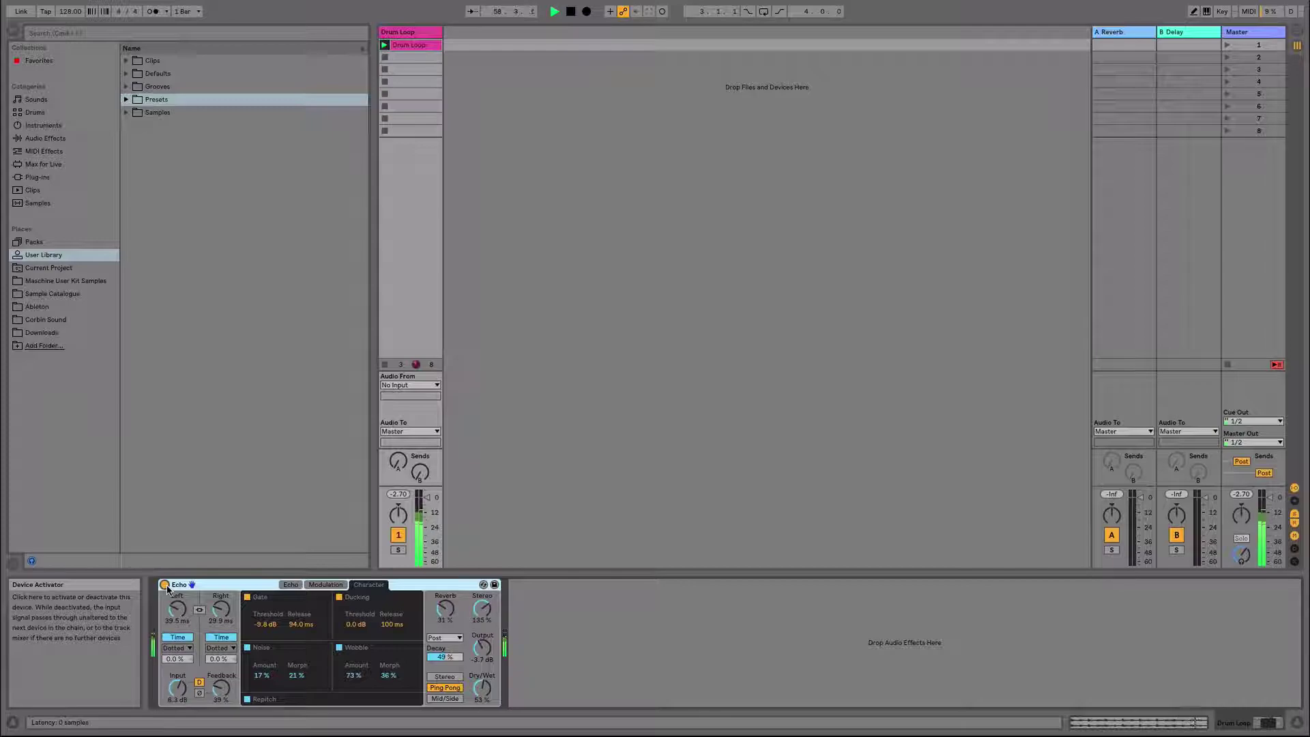
pyautogui.press('space')
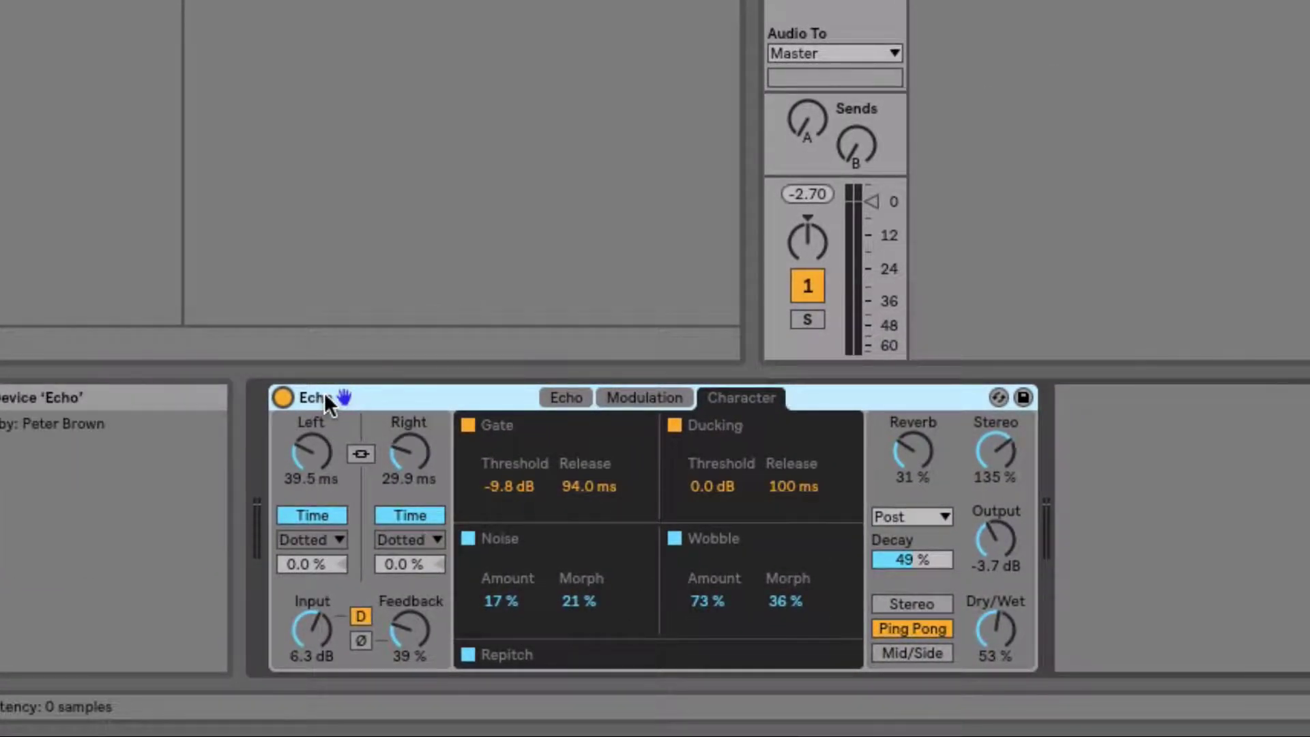
# Rename the Echo device to 'Gated Reverb Echo' and save it as a user preset.
pyautogui.hotkey('ctrl', 'r')
pyautogui.press('Home')
pyautogui.write('Gated Reverb')
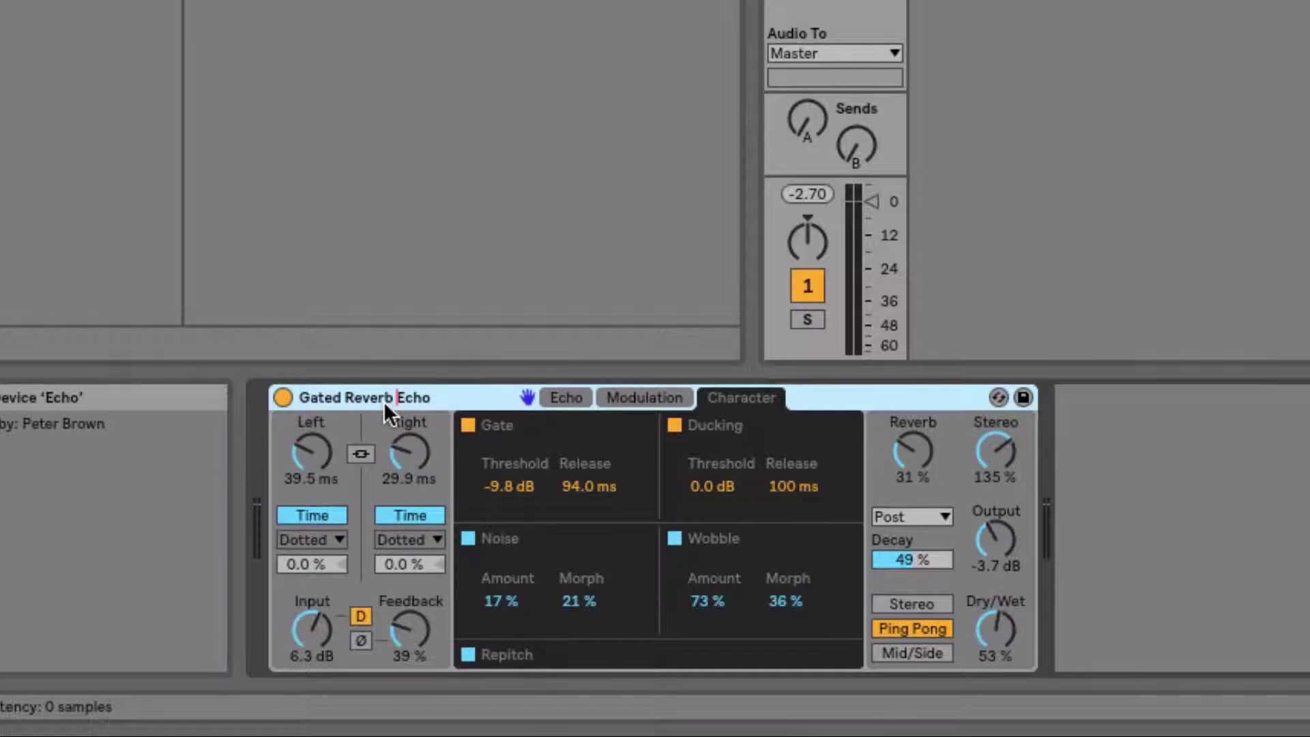
pyautogui.press('Return')
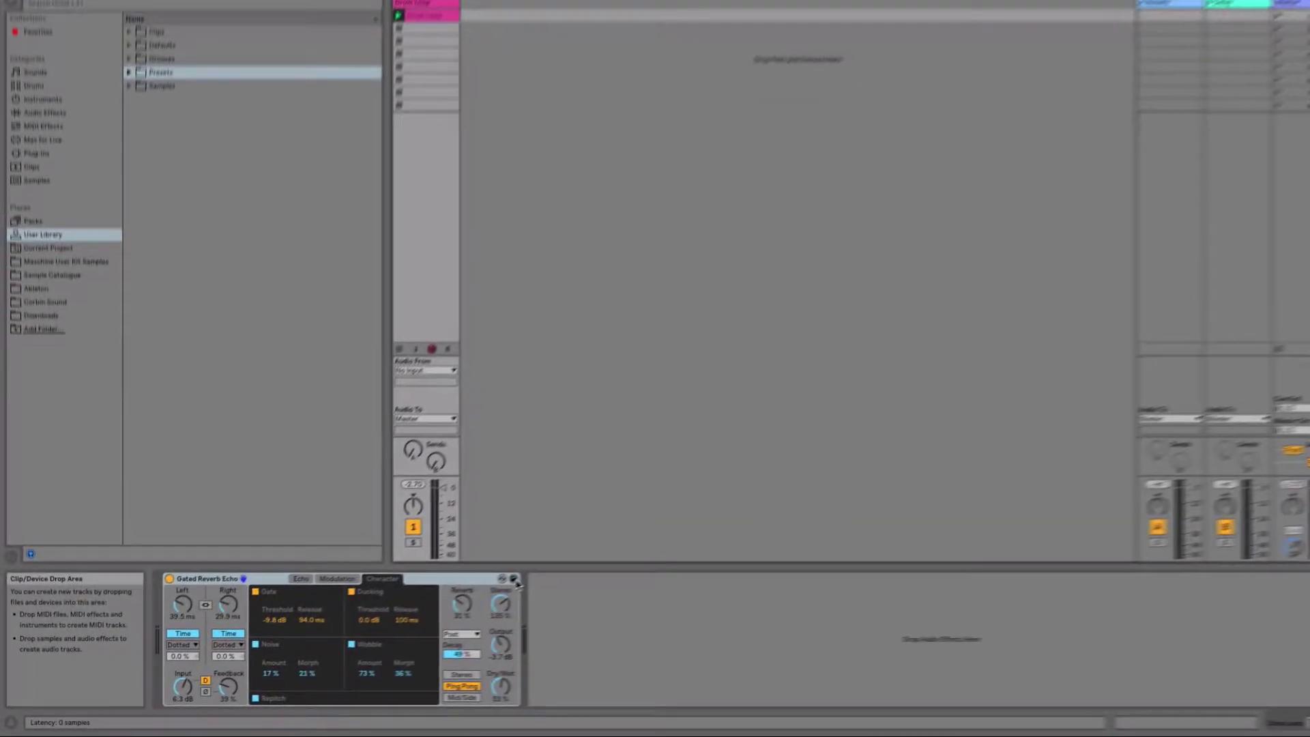
pyautogui.click(514, 579)
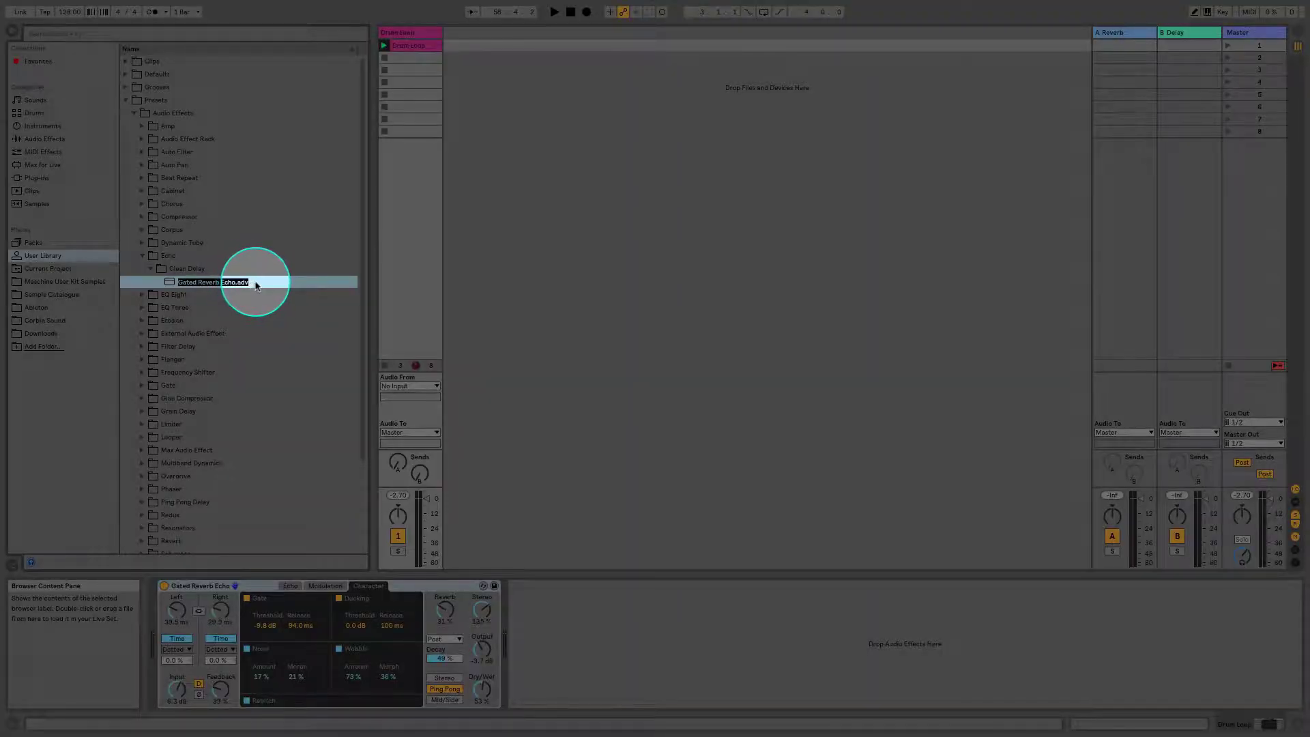
# Confirm the preset name 'Gated Reverb Echo', then start hot-swapping the Echo device's preset.
pyautogui.press('Return')
pyautogui.click(34, 113)
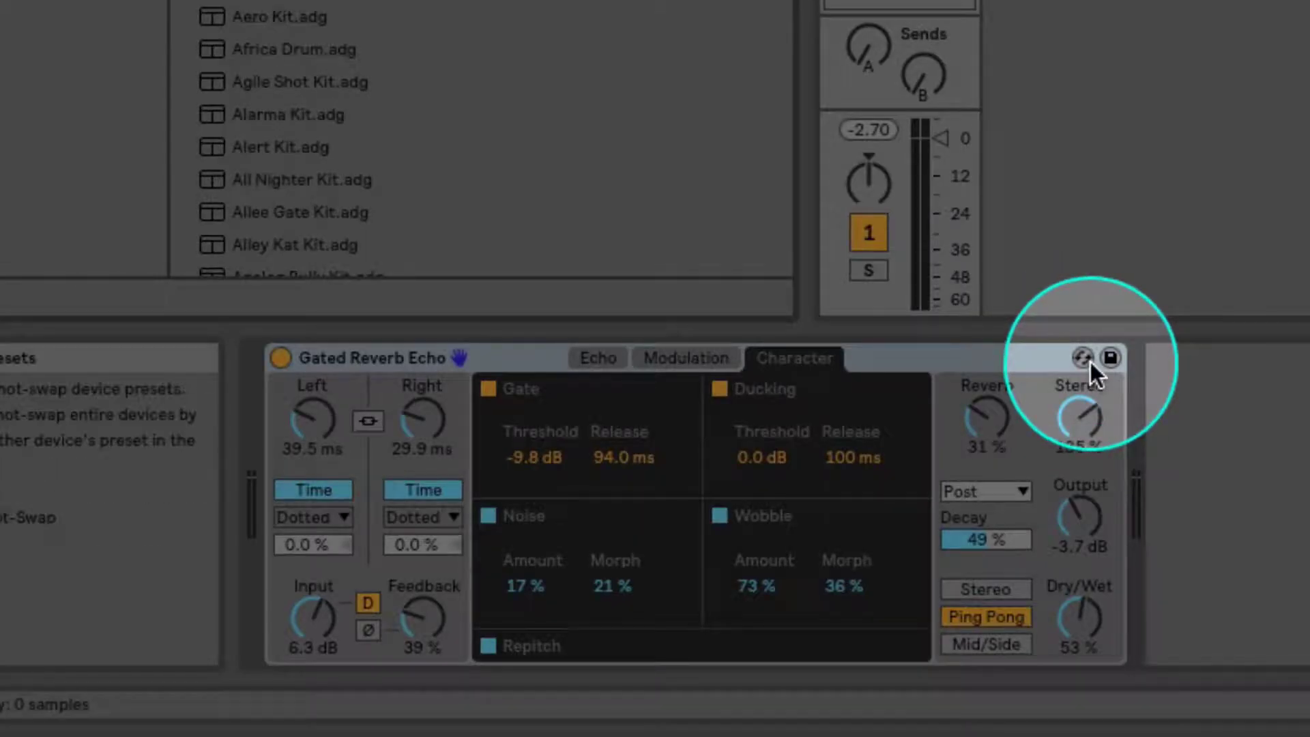
pyautogui.click(1087, 361)
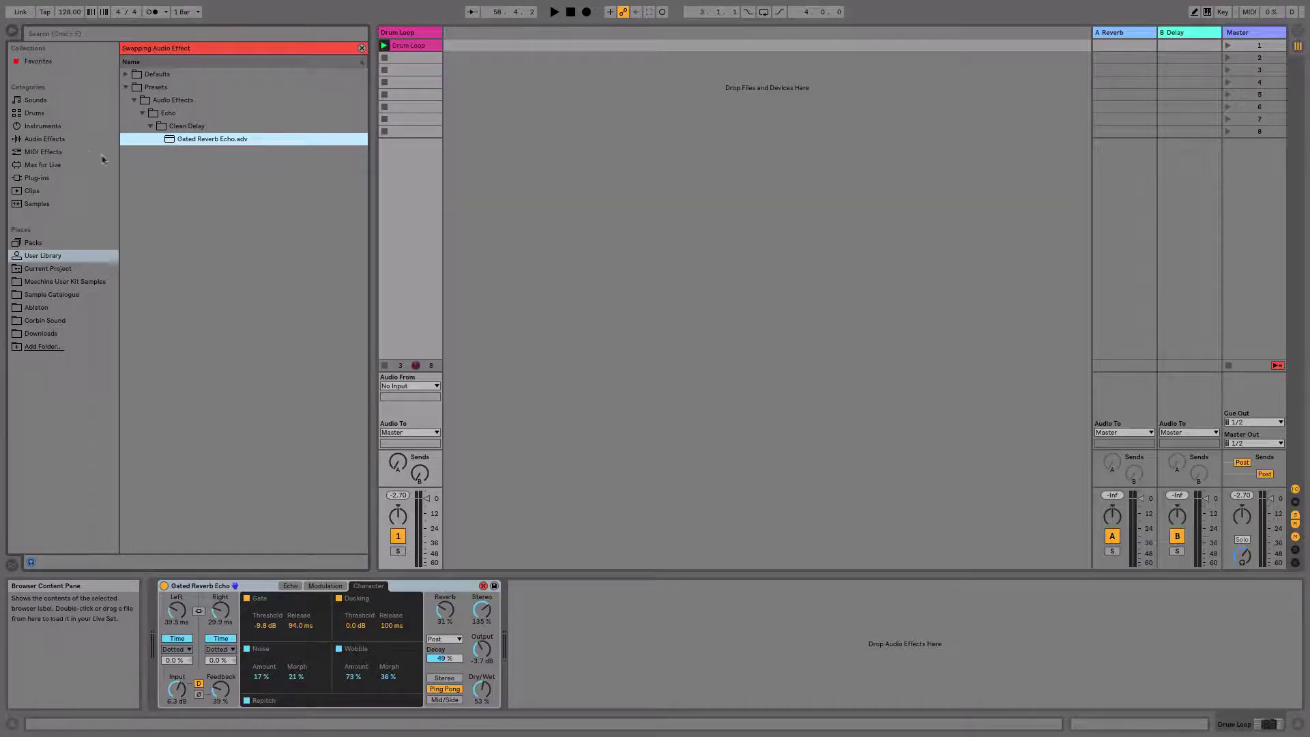
# Load Audio Effects > Echo > Ambient Spaces > Diffused Long Cascades, then end hot-swap.
pyautogui.click(60, 141)
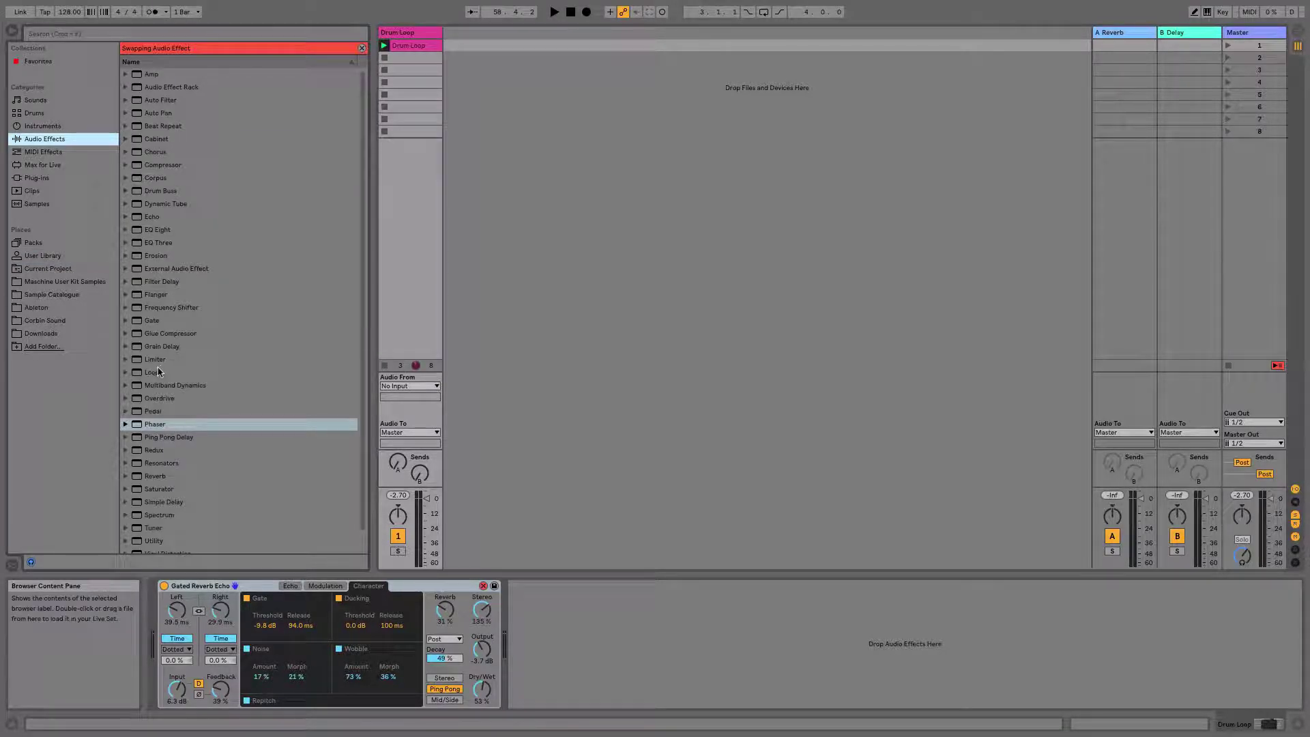
pyautogui.click(126, 217)
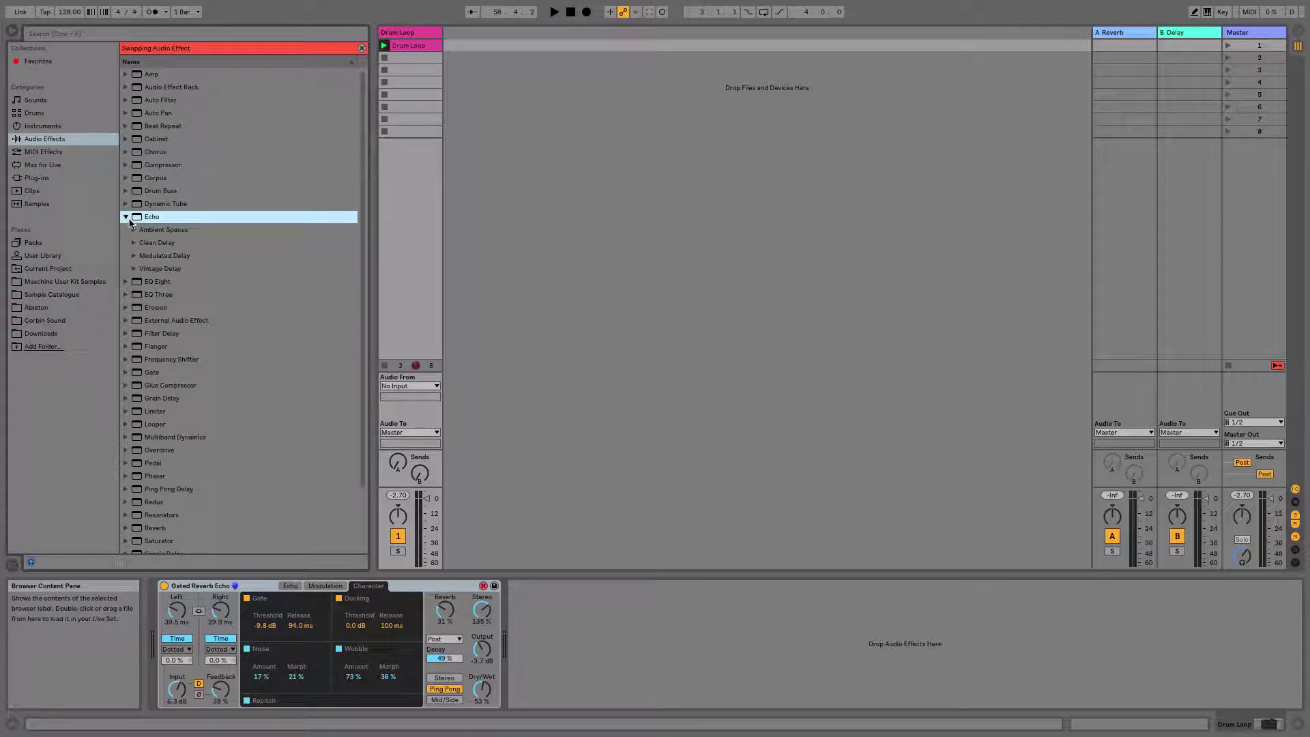
pyautogui.click(134, 232)
pyautogui.doubleClick(202, 244)
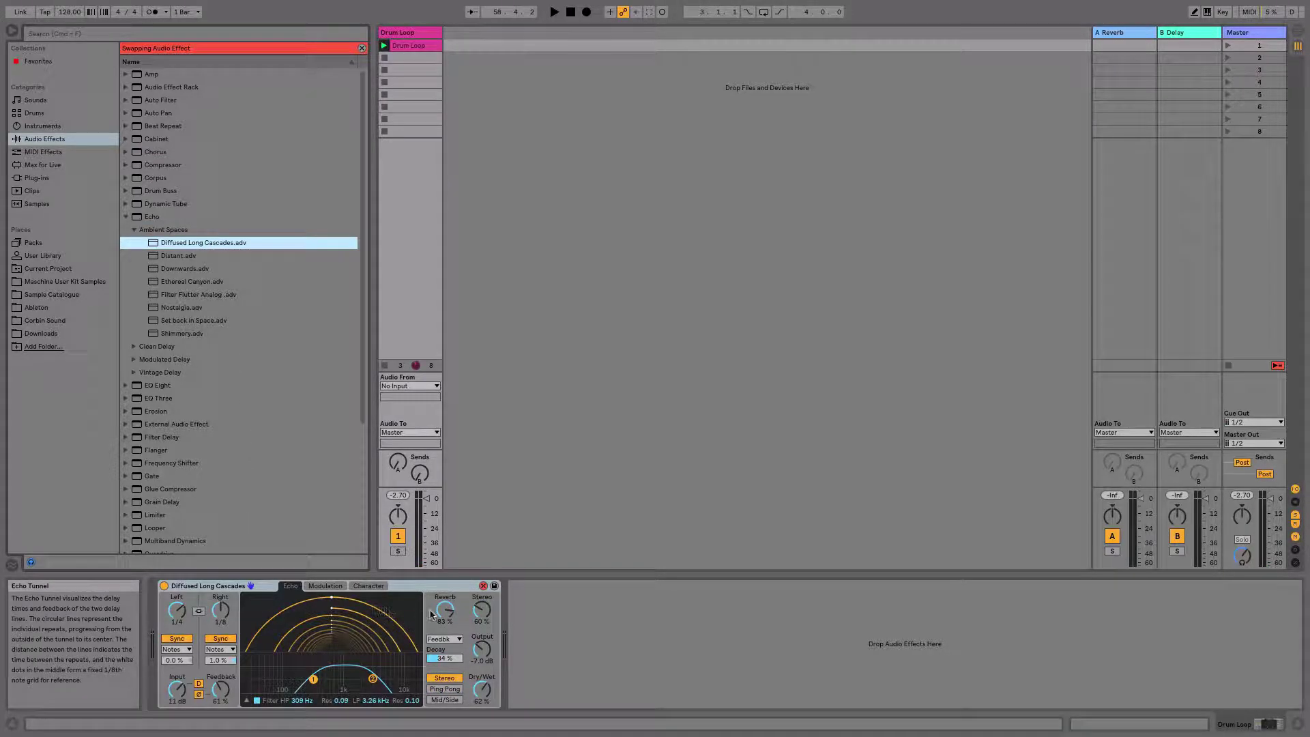
pyautogui.click(483, 586)
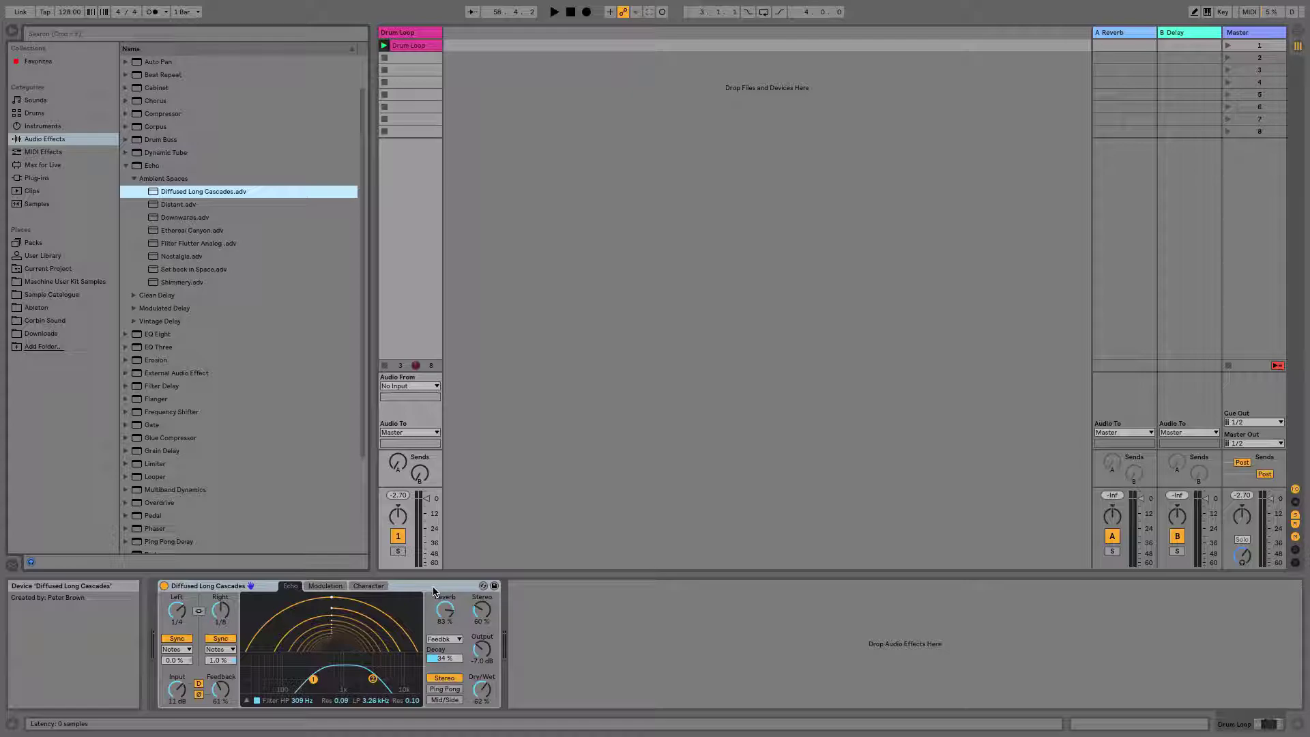
# View the User Library with its Presets folder collapsed, returning focus to Places.
pyautogui.click(55, 260)
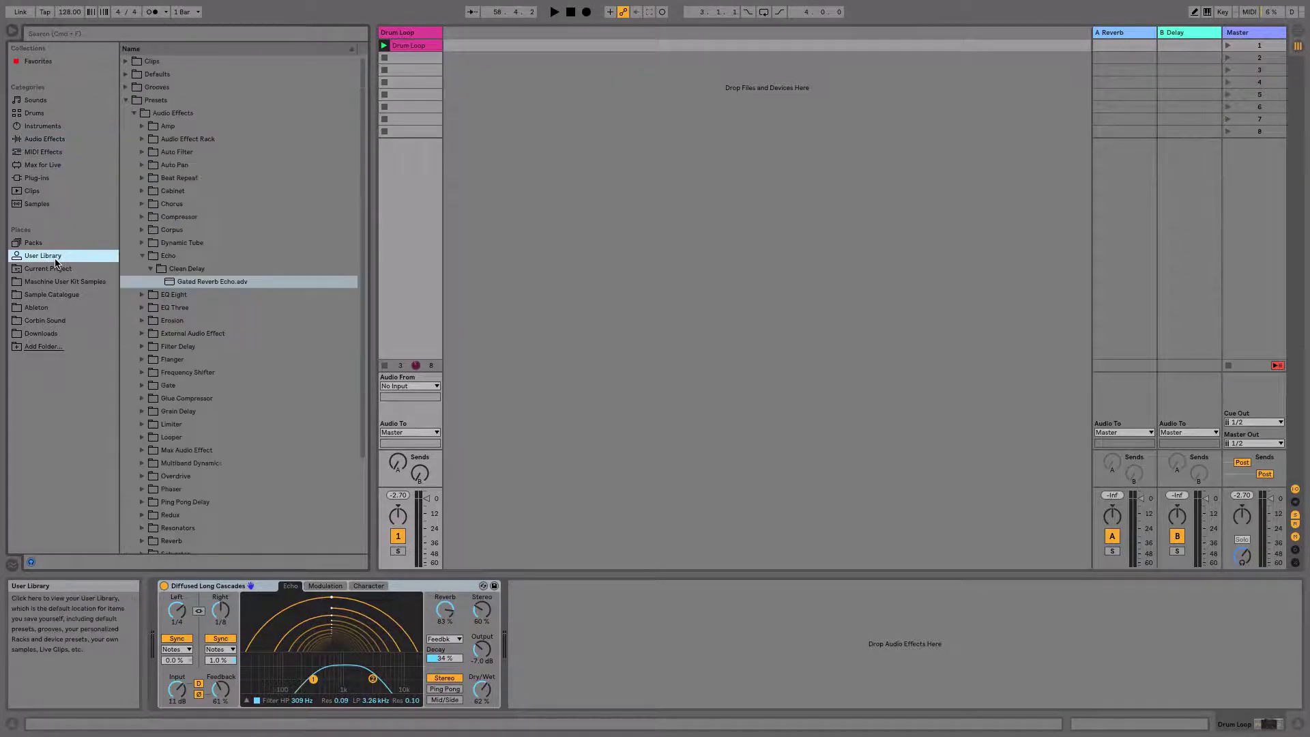
pyautogui.click(126, 100)
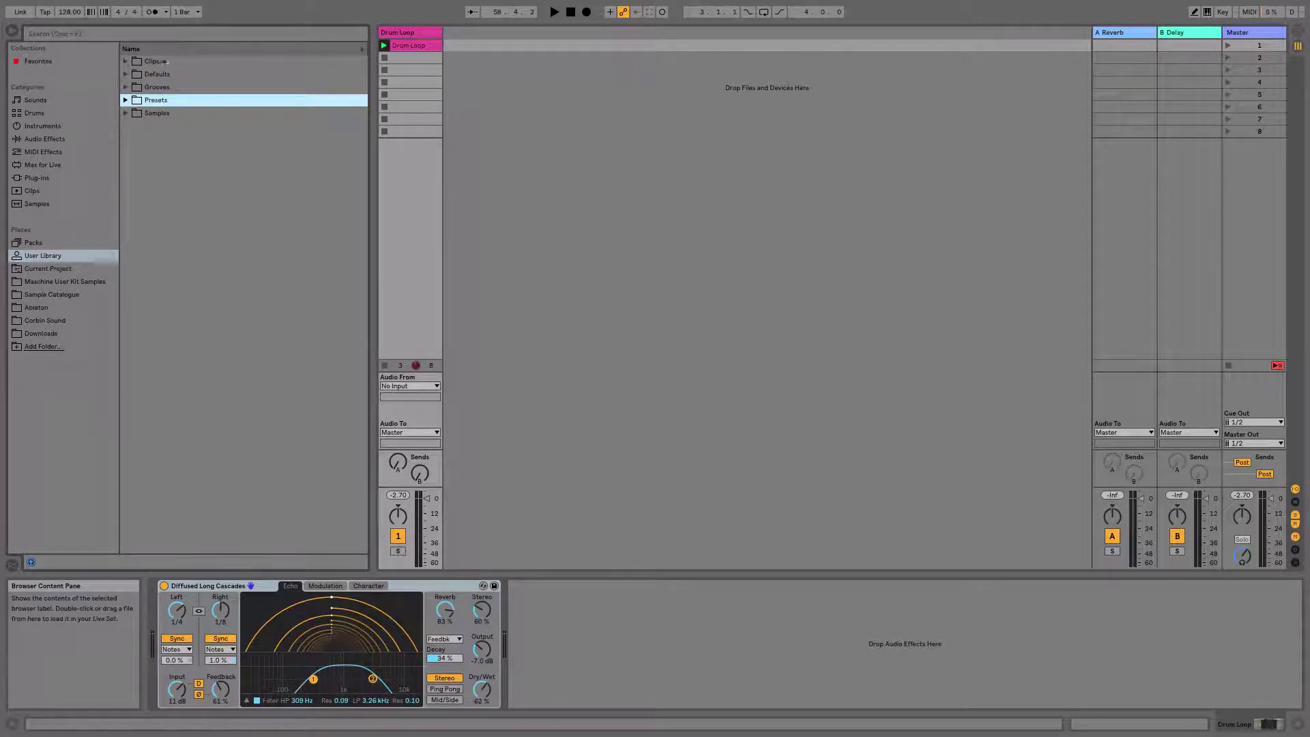
pyautogui.press('Left')
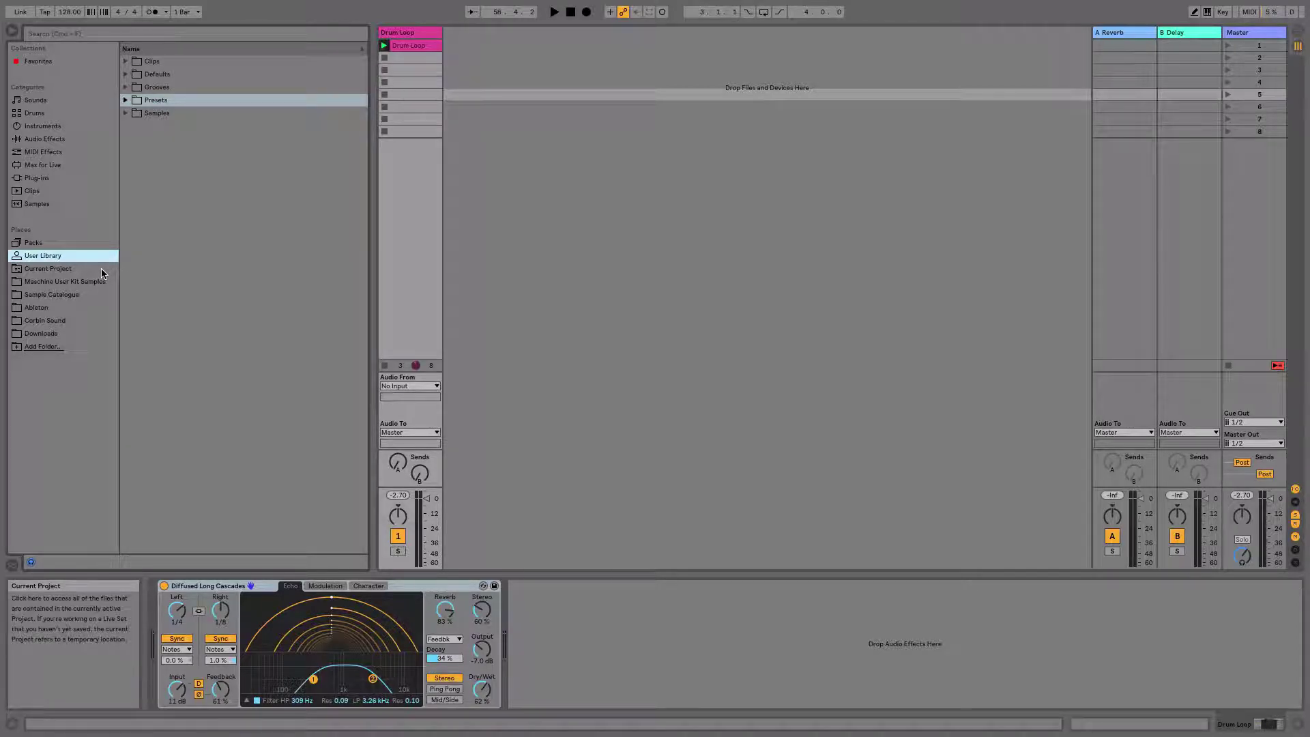
pyautogui.click(101, 273)
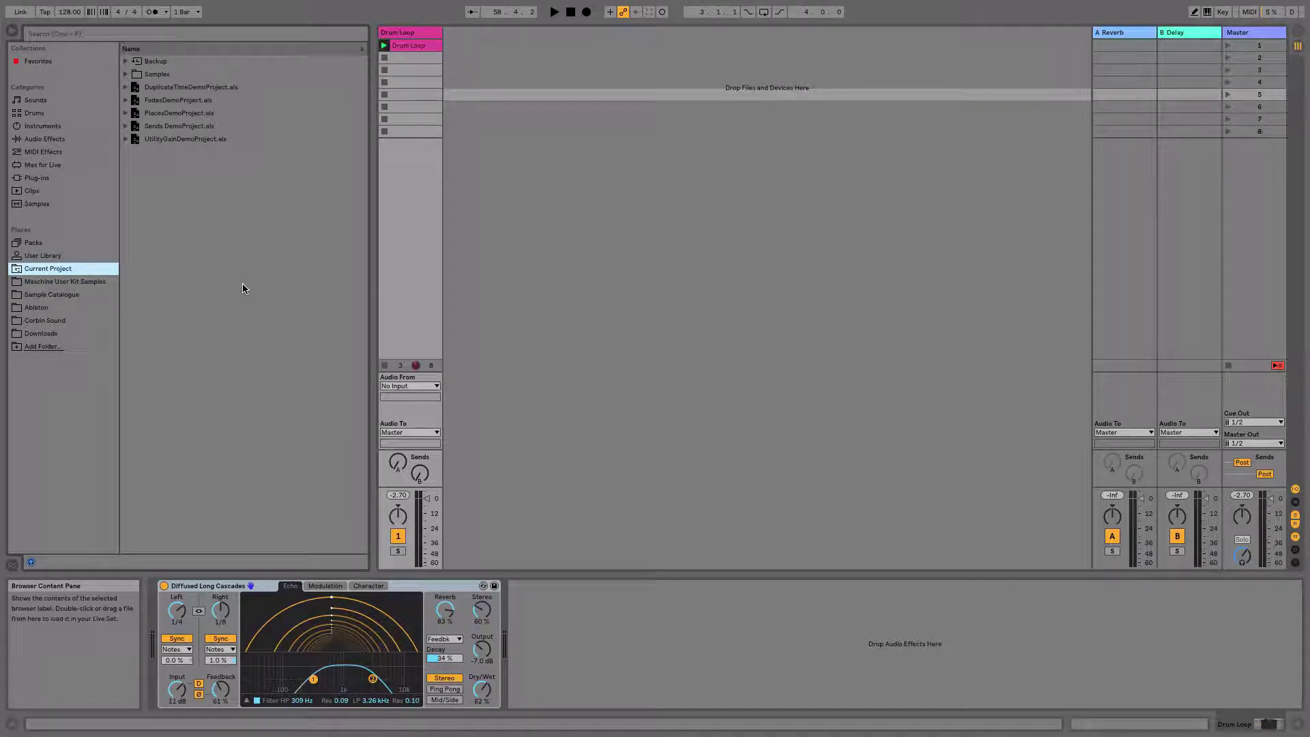
pyautogui.click(49, 268)
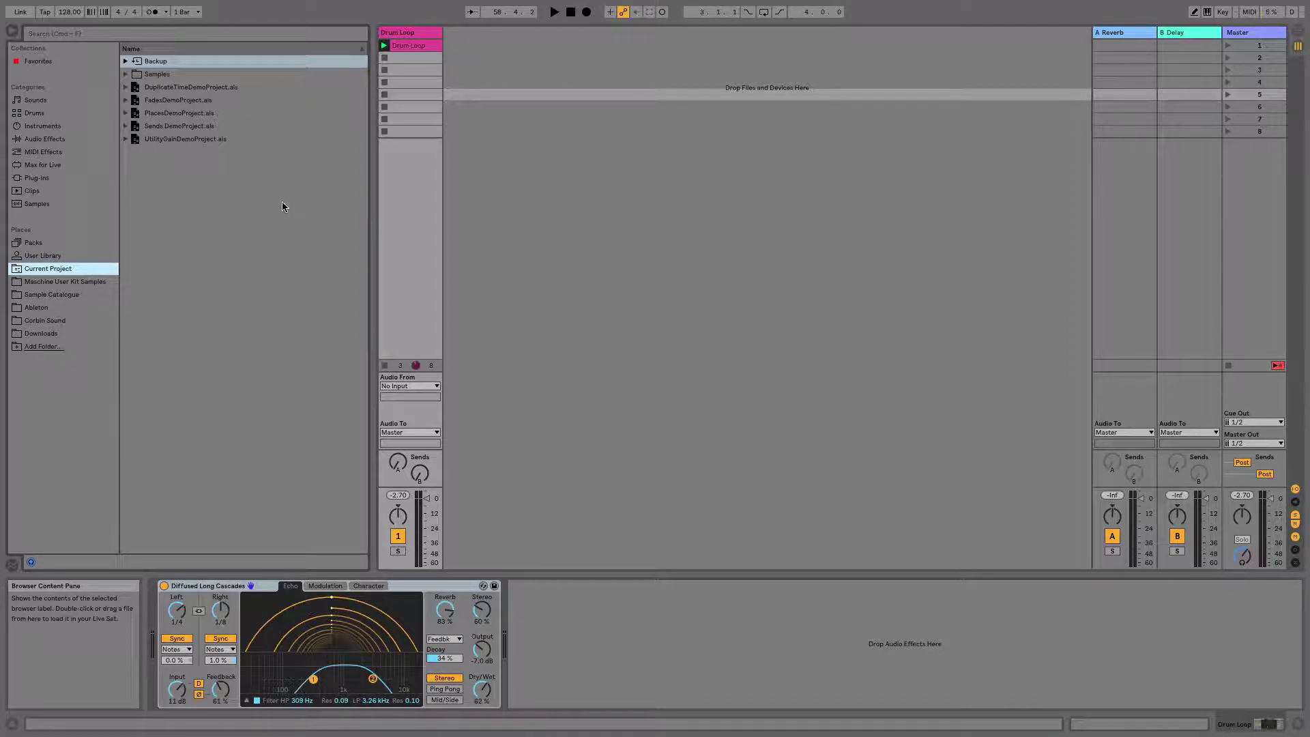
pyautogui.click(126, 62)
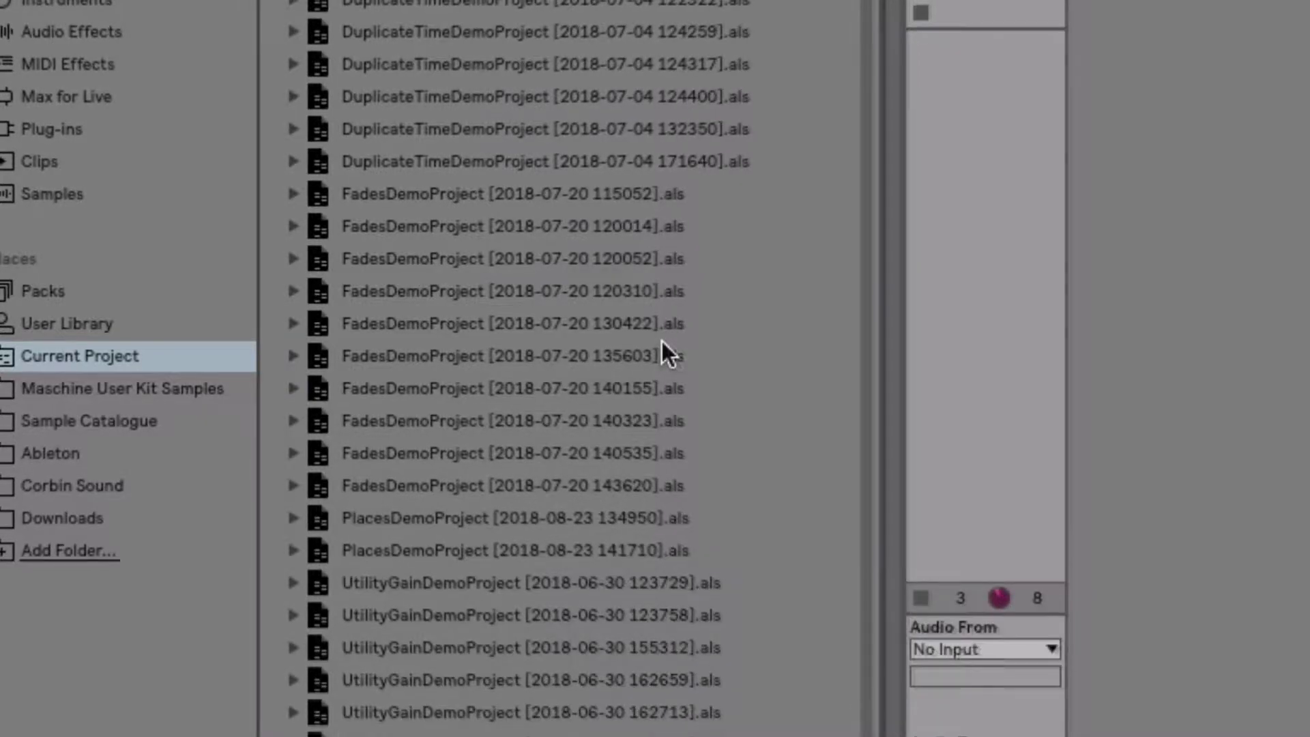
pyautogui.click(292, 226)
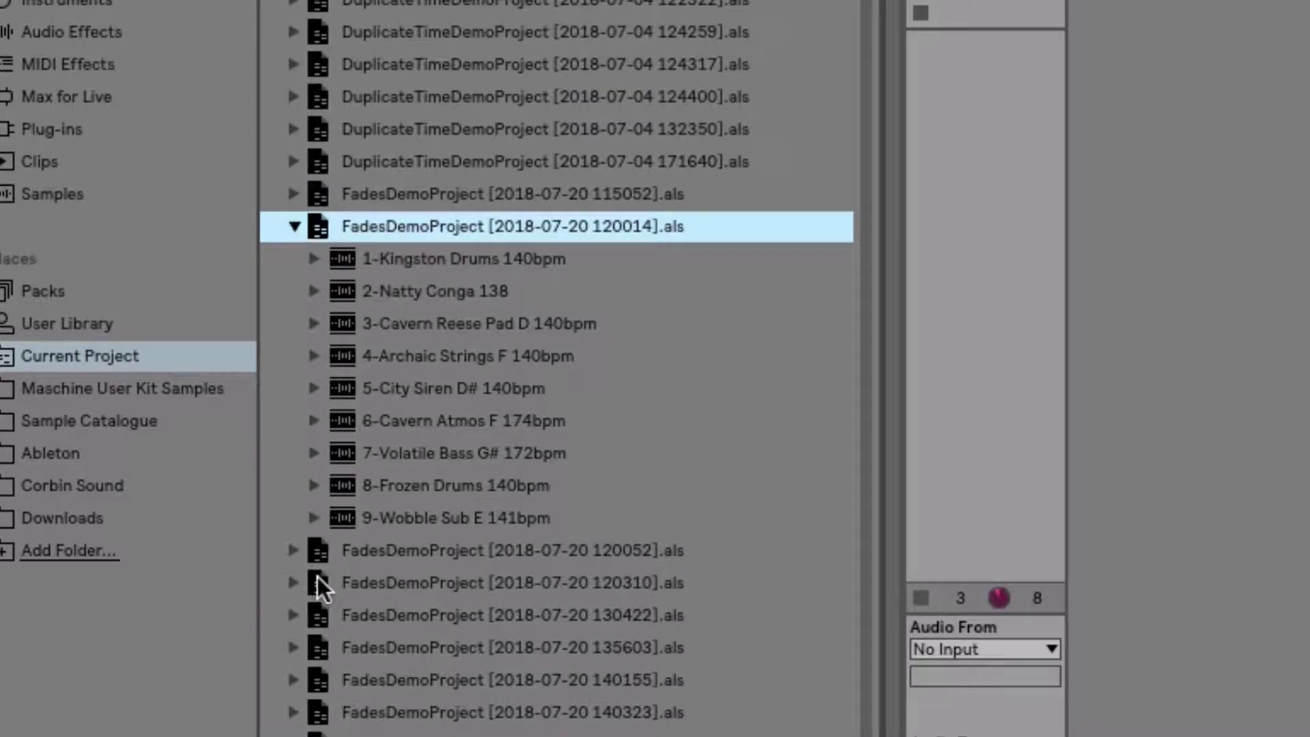
pyautogui.click(293, 617)
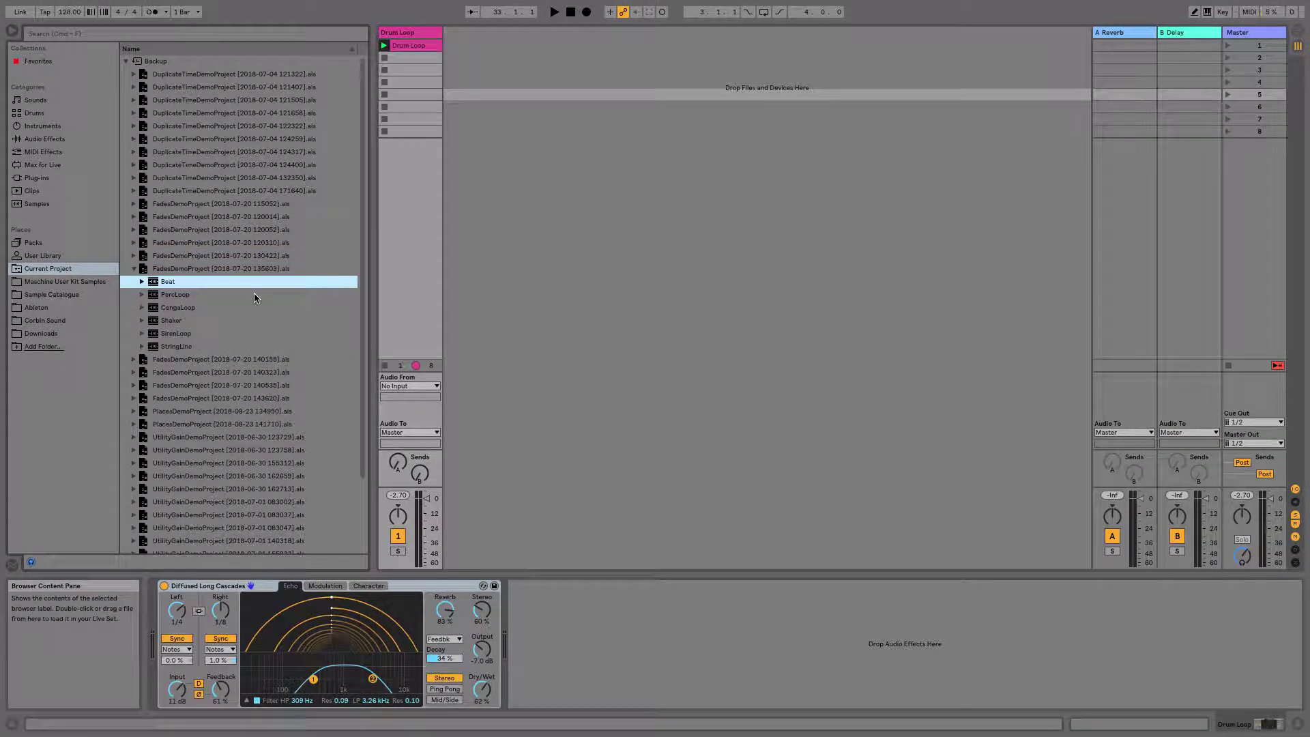
# In Arrangement View, drag in the backup's Beat track with its Kingston Drums 140bpm clip.
pyautogui.click(1300, 32)
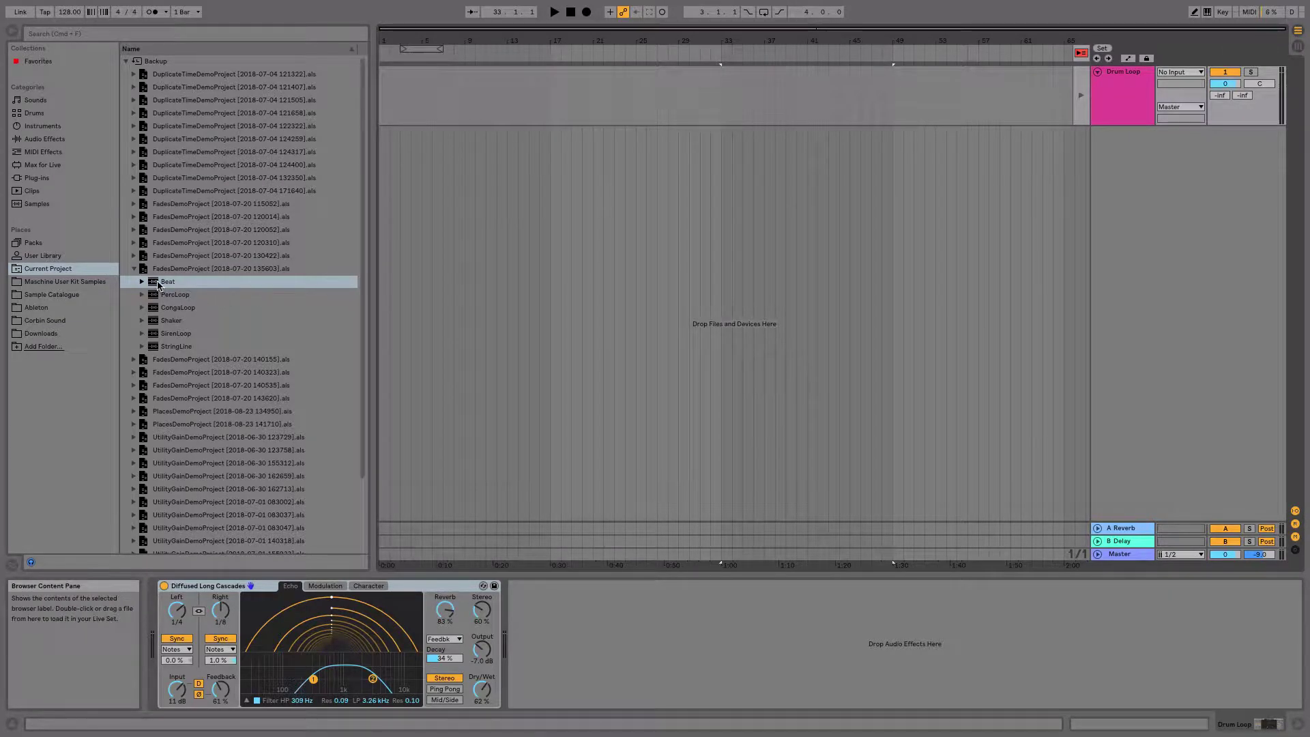
pyautogui.moveTo(164, 285); pyautogui.dragTo(616, 161)
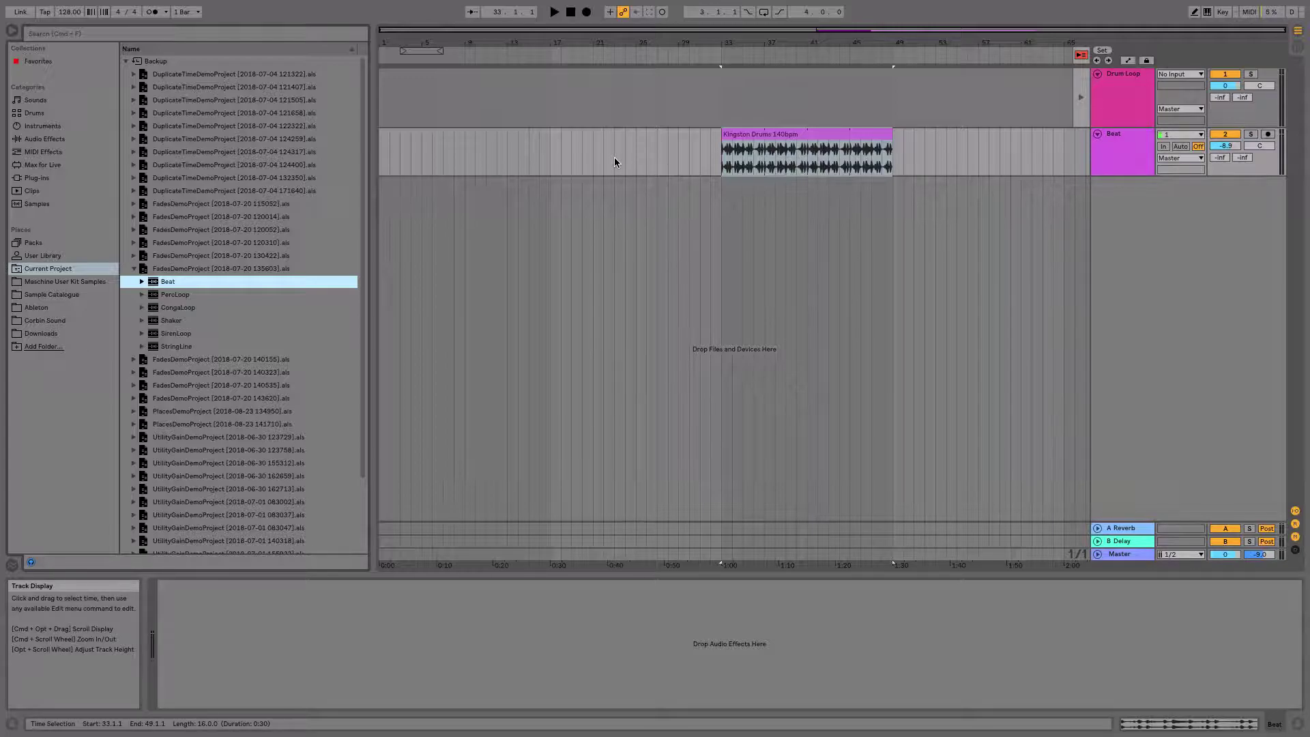
pyautogui.click(730, 147)
pyautogui.press('Down')
pyautogui.press('Down')
pyautogui.press('Down')
pyautogui.press('Down')
pyautogui.press('Down')
pyautogui.press('Right')
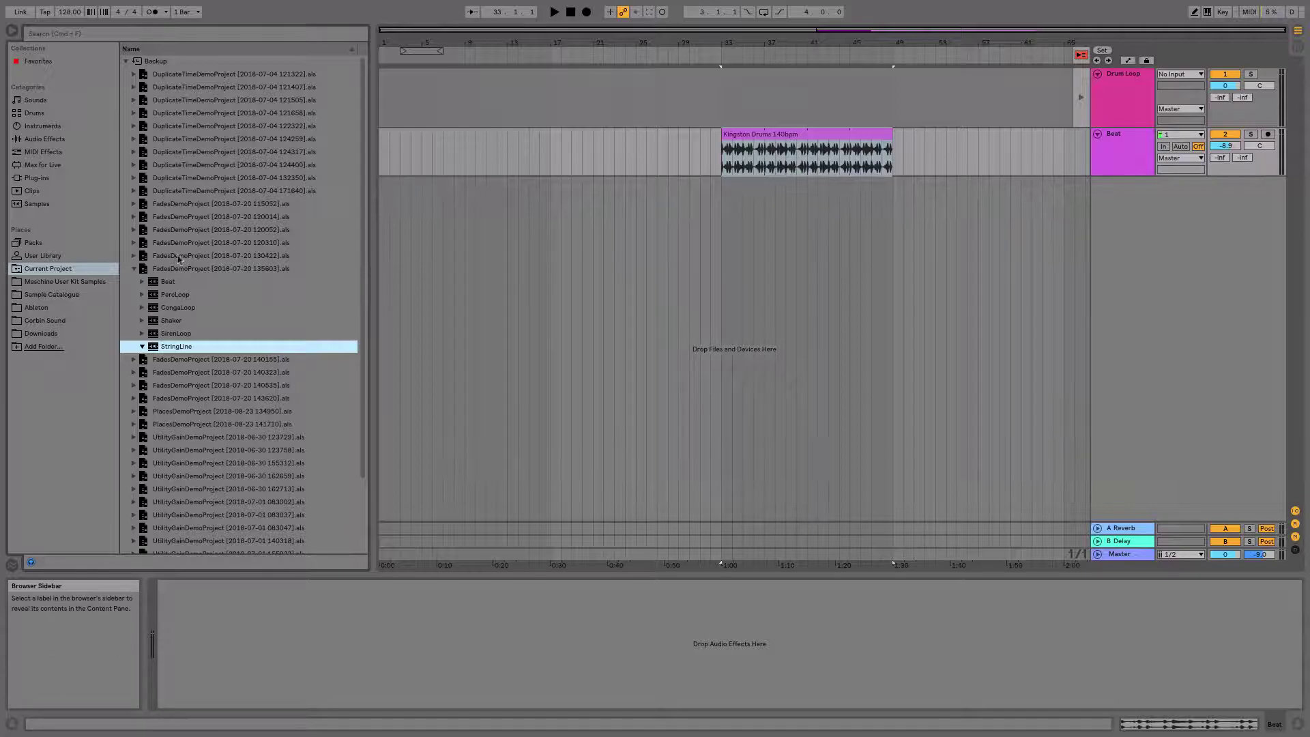
# Collapse the expanded FadesDemoProject backup and the Backup folder.
pyautogui.click(134, 270)
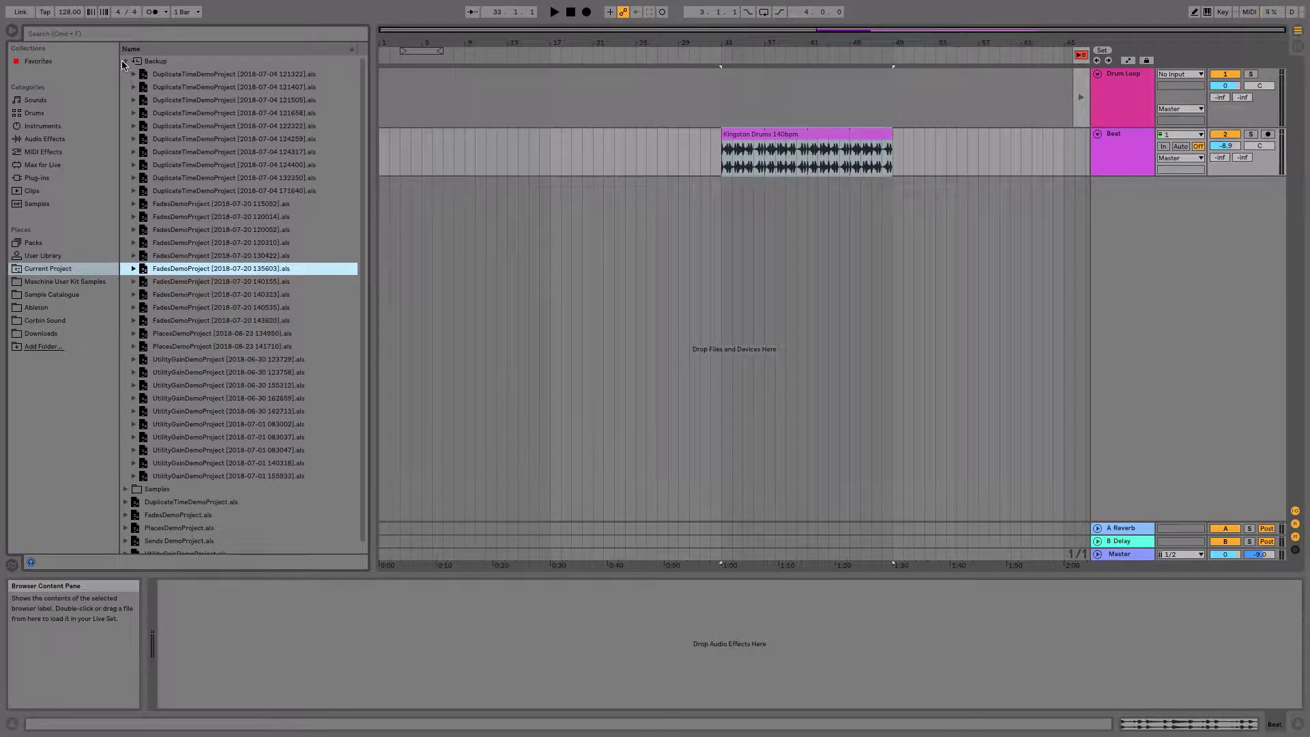
pyautogui.click(126, 61)
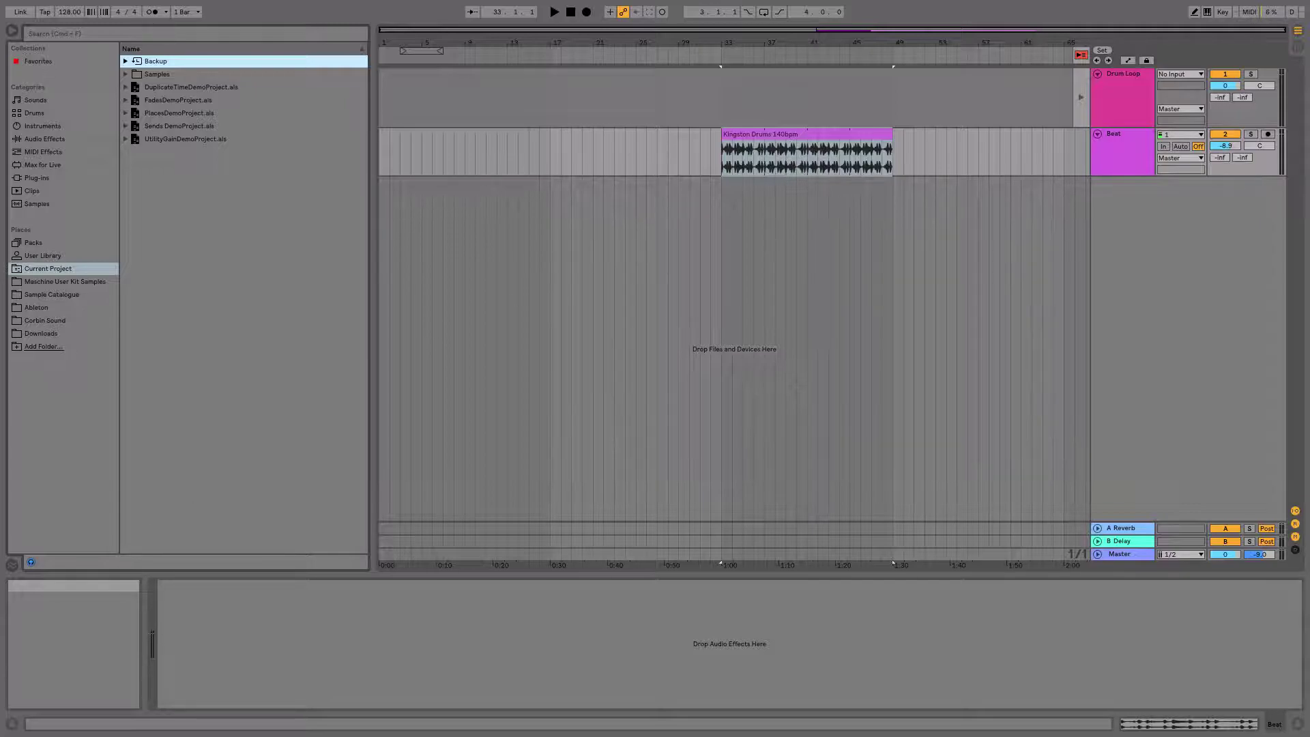
# Leave full screen, reposition the YouTube Demo Projects Finder window, then close it.
pyautogui.moveTo(36, 23)
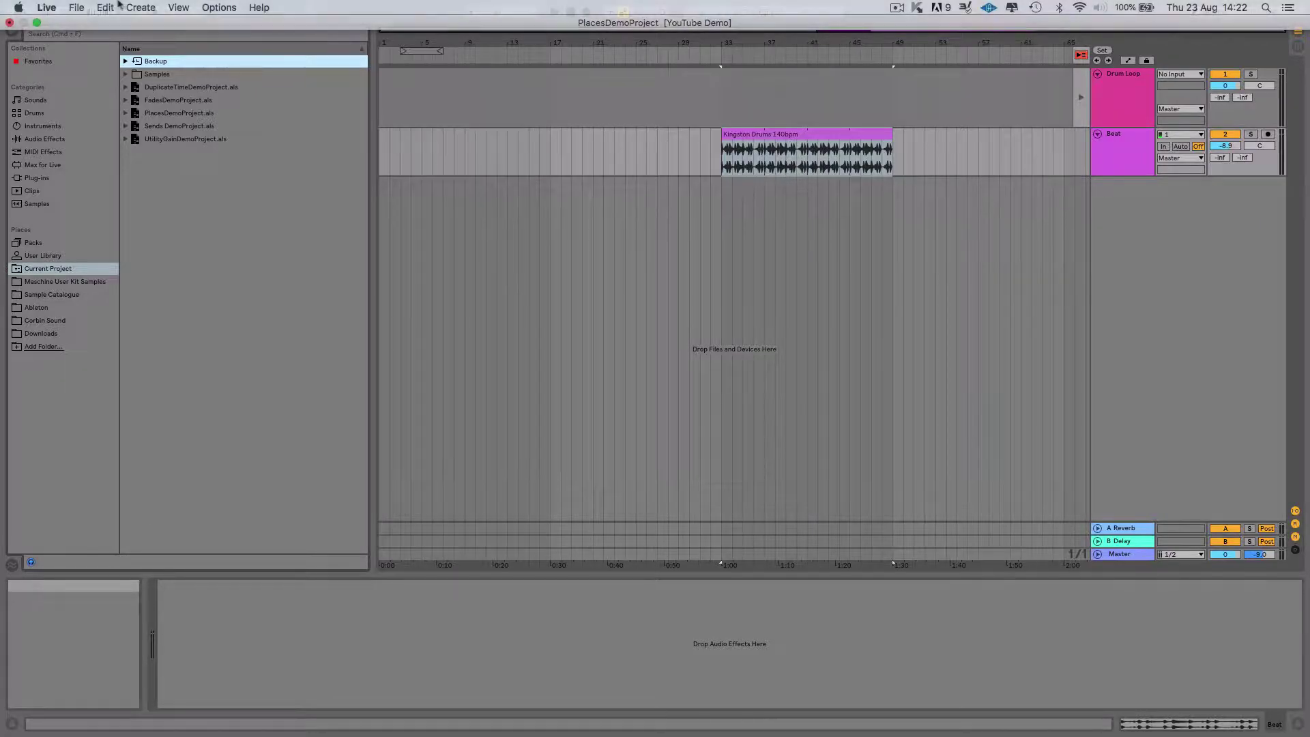
pyautogui.click(36, 22)
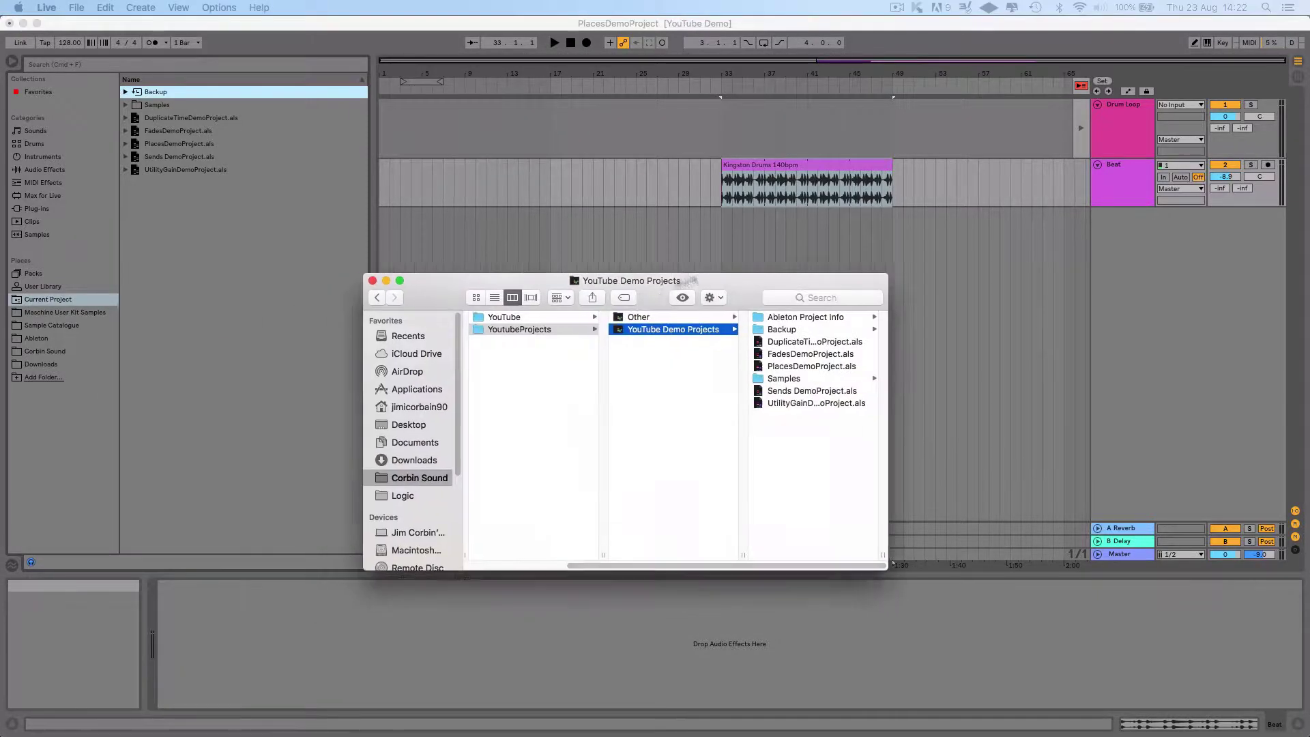
pyautogui.moveTo(671, 275); pyautogui.dragTo(732, 256)
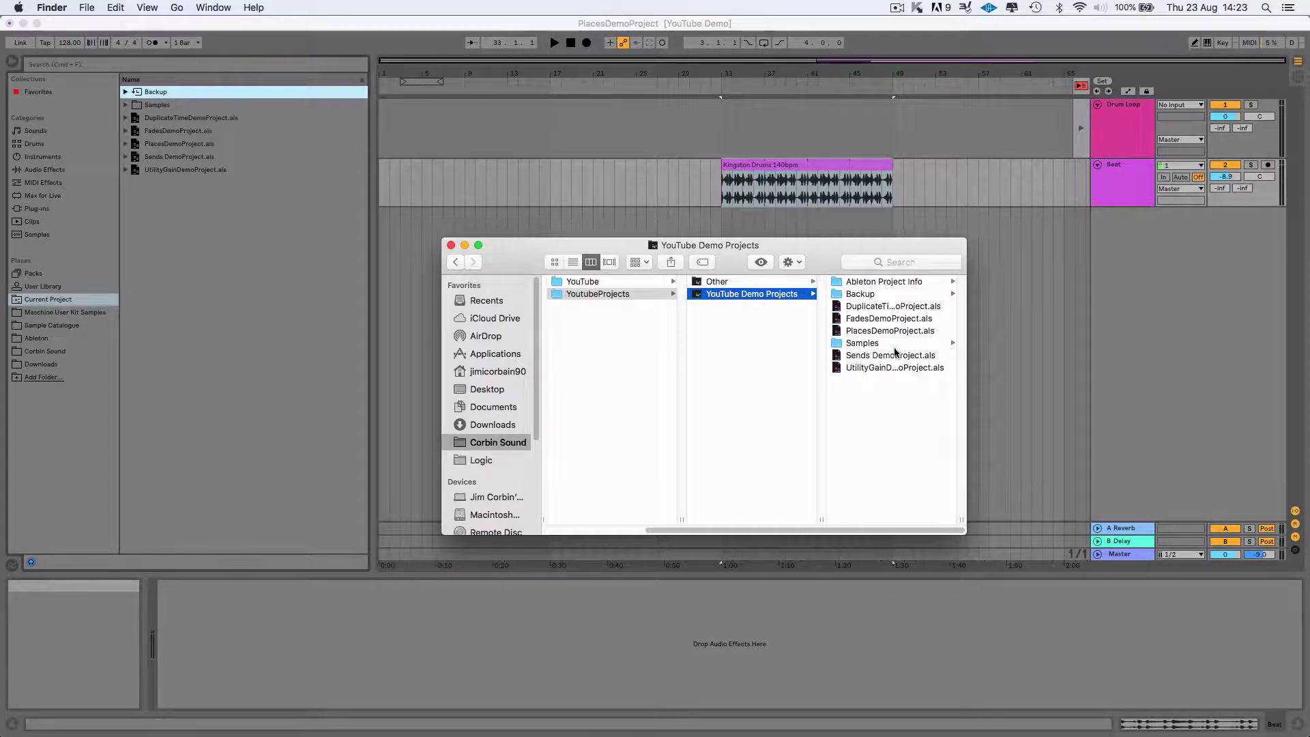
pyautogui.moveTo(820, 256); pyautogui.dragTo(379, 225)
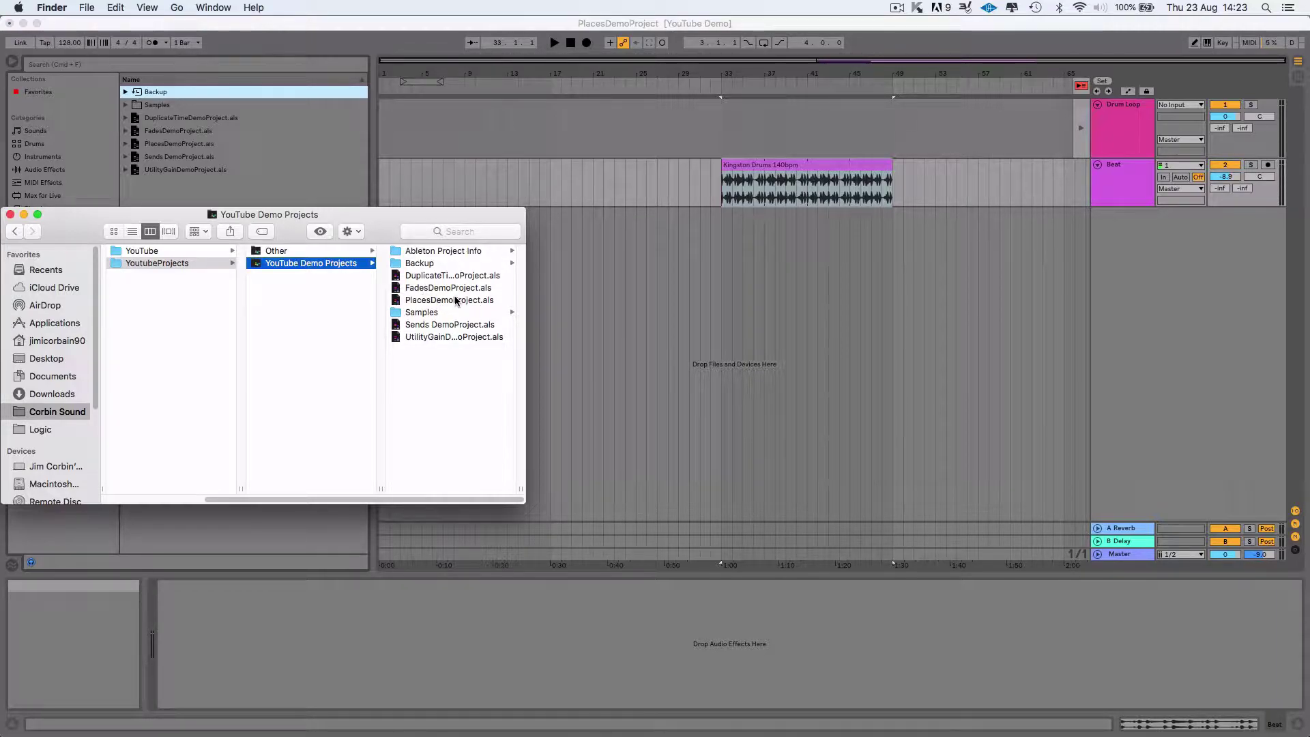
pyautogui.click(11, 214)
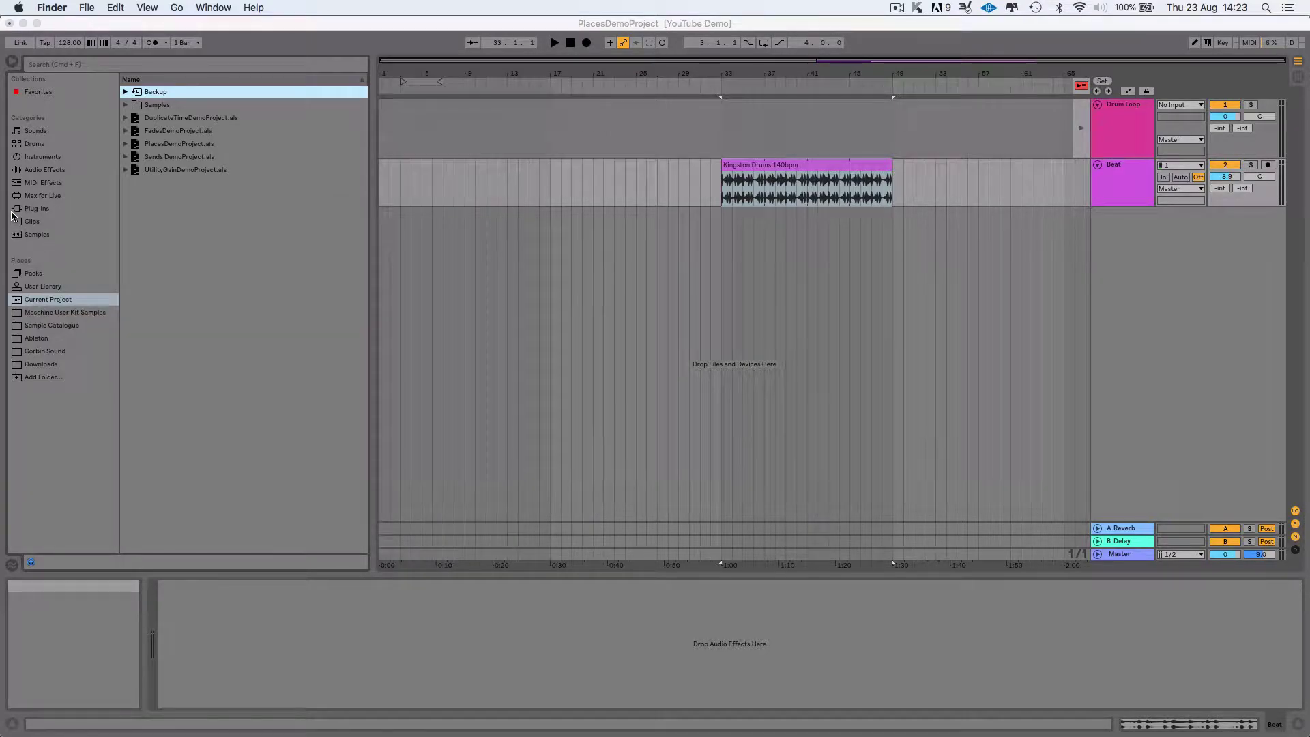
# Bring the Ableton Live window back to the front.
pyautogui.click(68, 300)
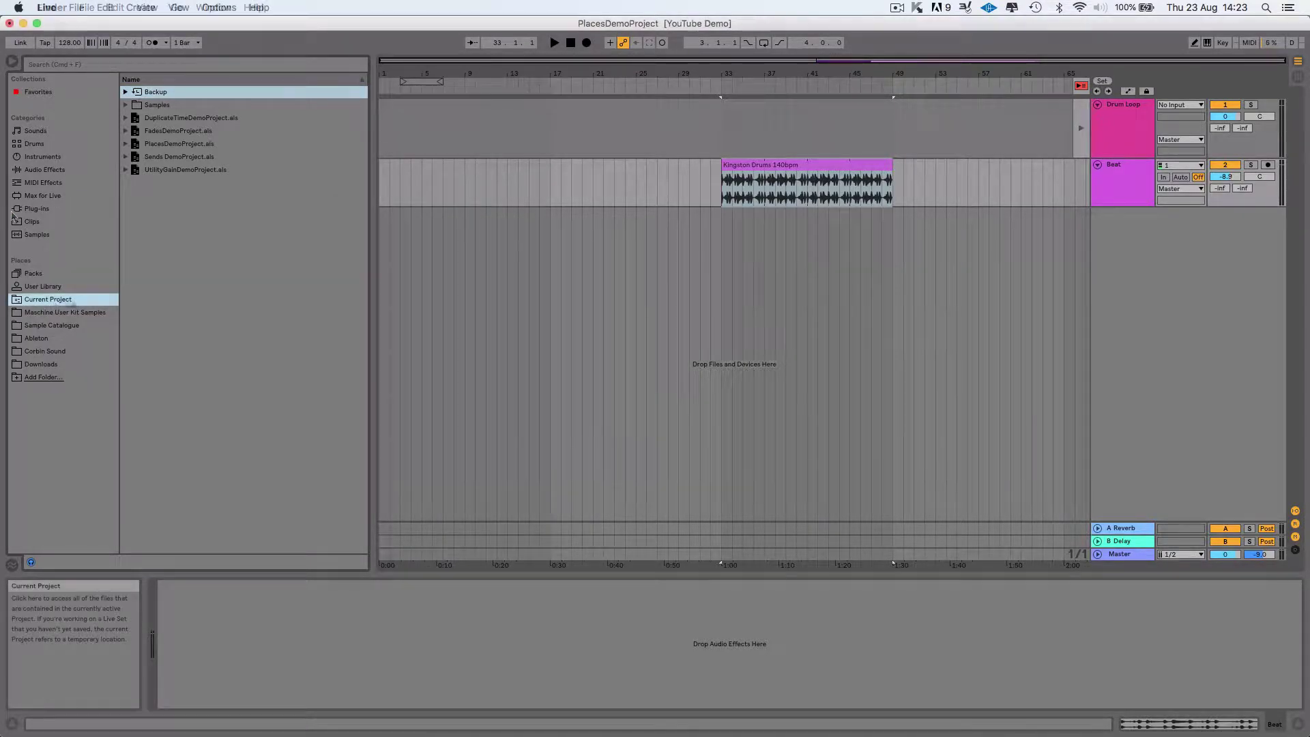
# Open Sample Catalogue, peek into LegowELT, Old Ableton and Closed Hat, leaving Stimming Kit Samples expanded.
pyautogui.click(35, 328)
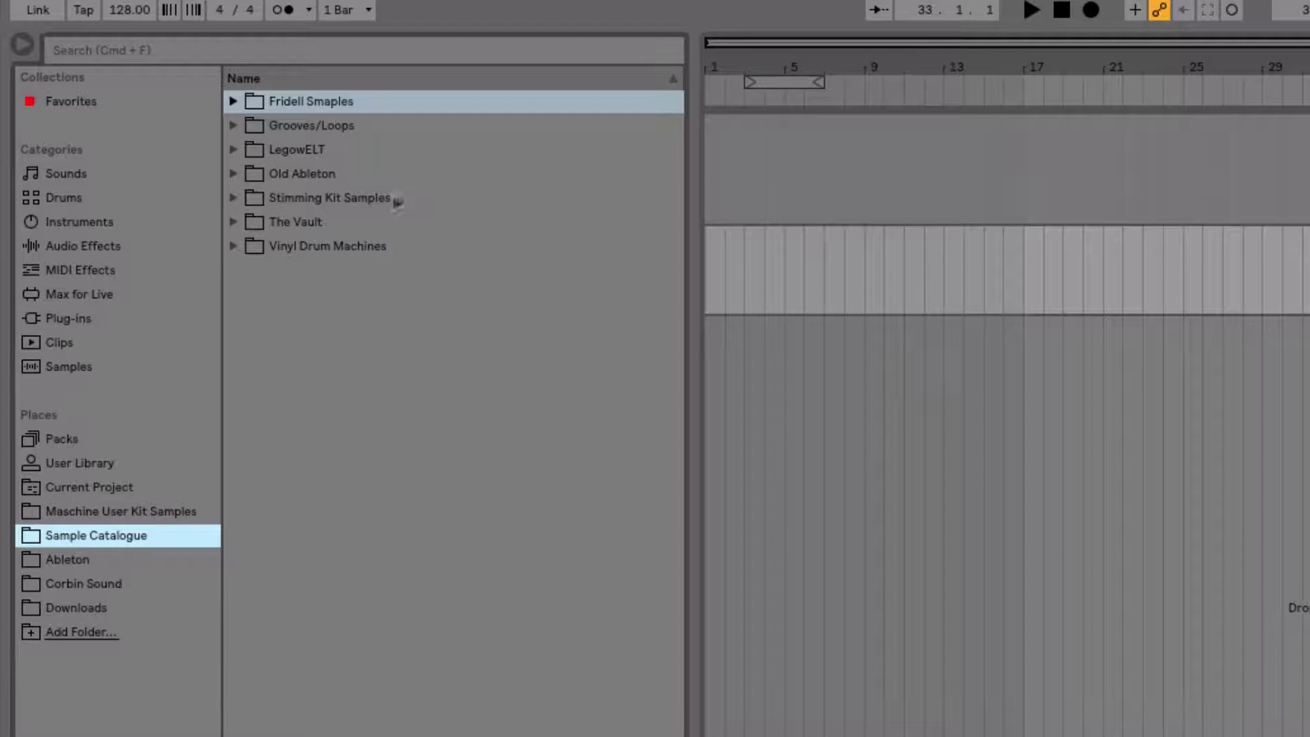
pyautogui.click(234, 149)
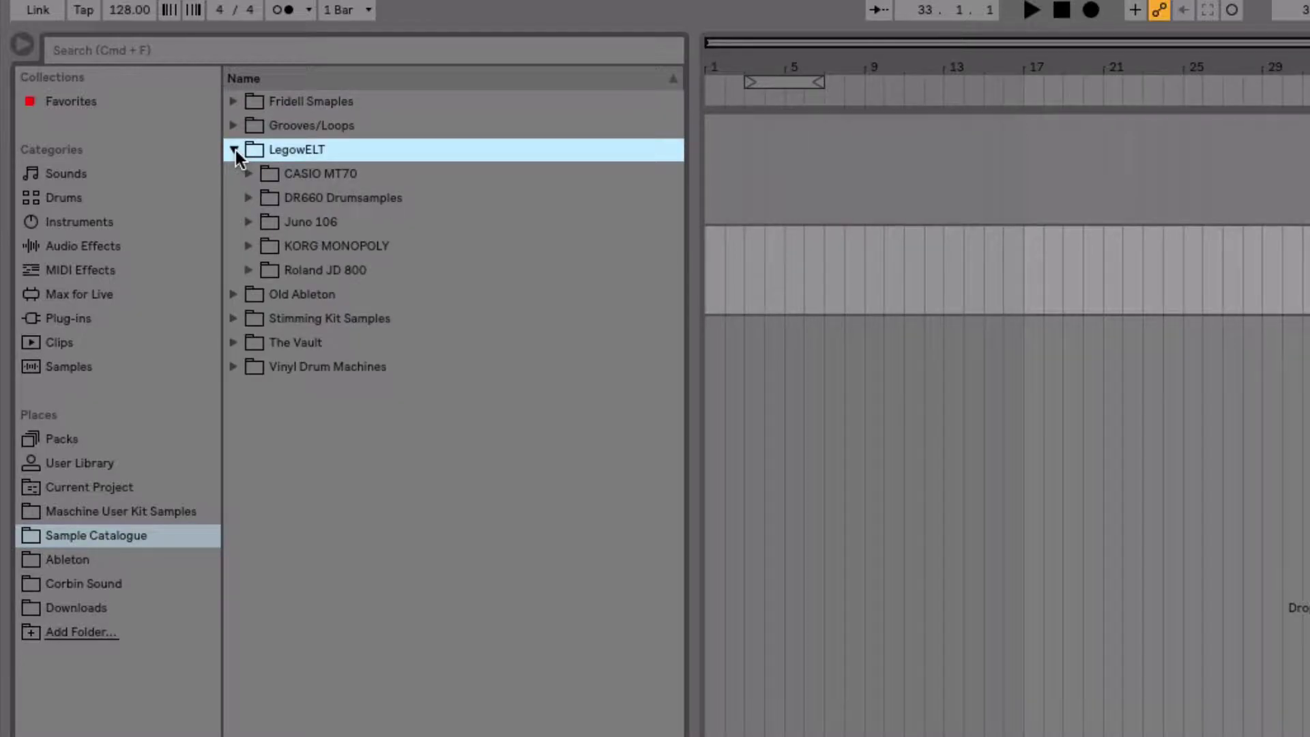
pyautogui.click(234, 149)
pyautogui.click(234, 174)
pyautogui.click(234, 173)
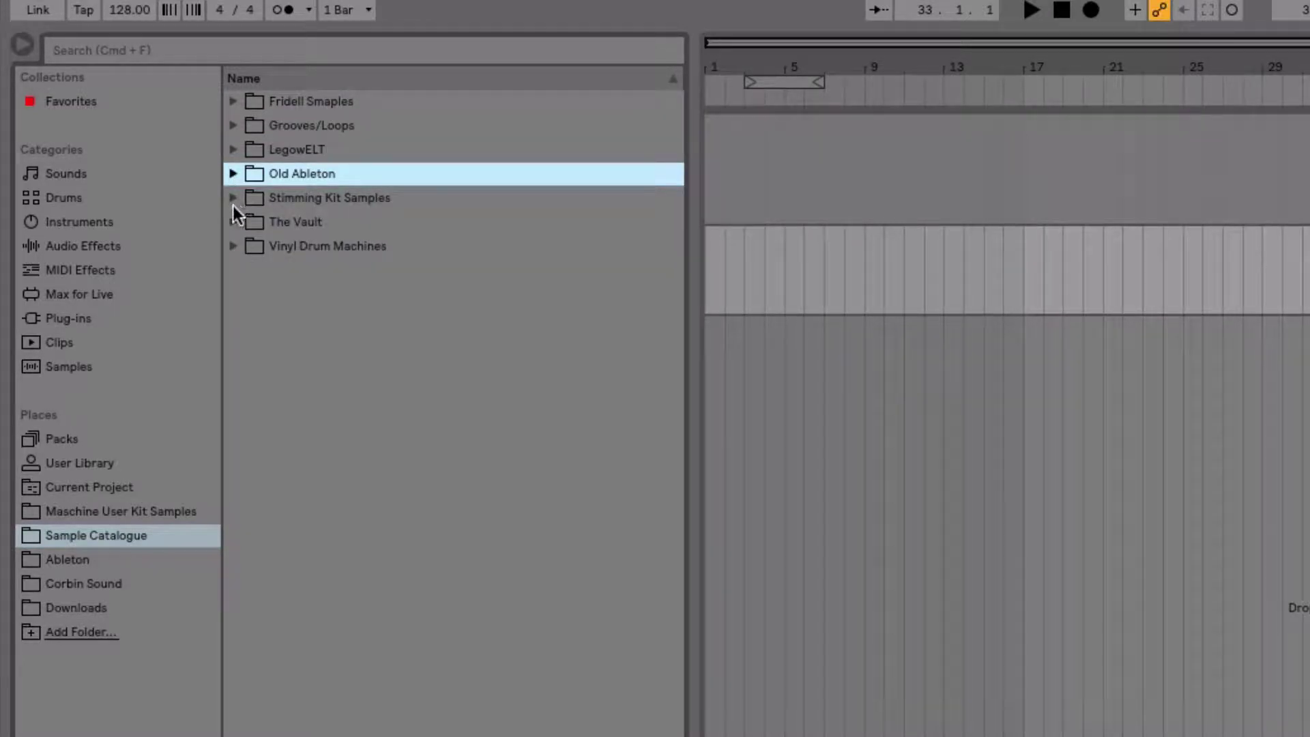
pyautogui.click(234, 198)
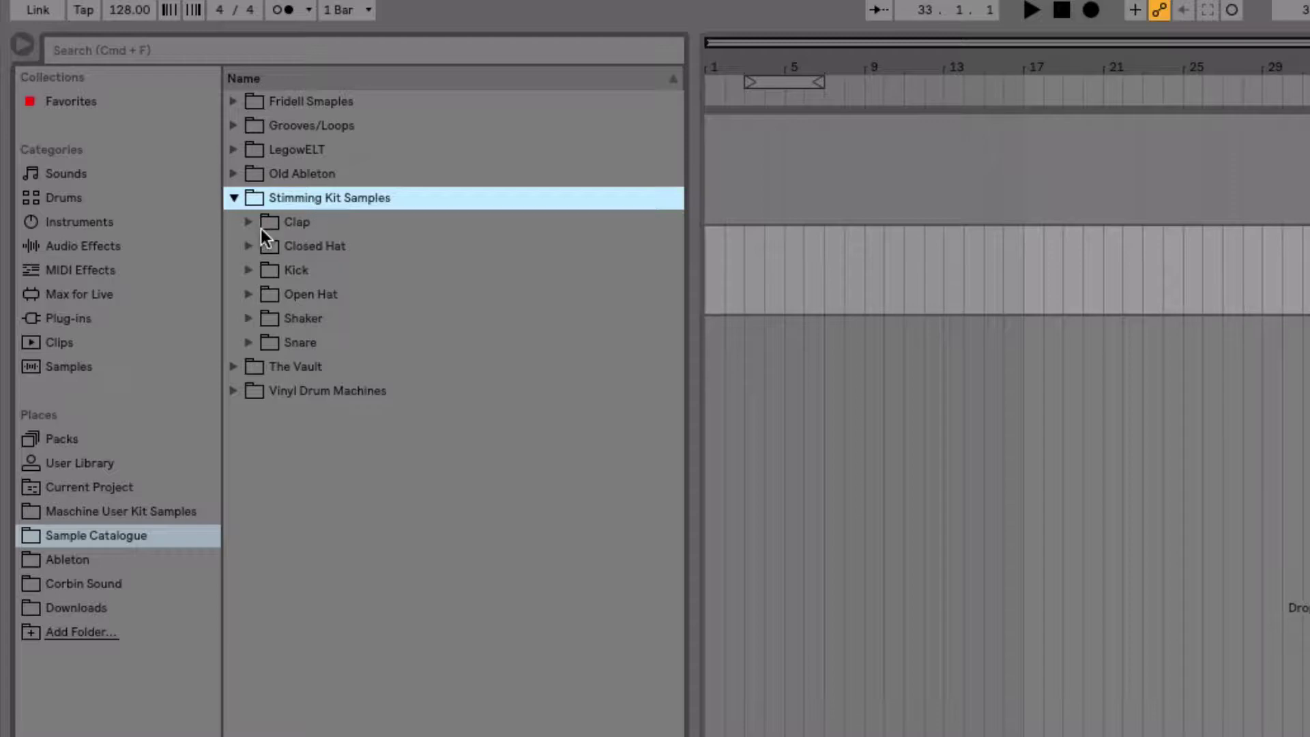
pyautogui.click(249, 246)
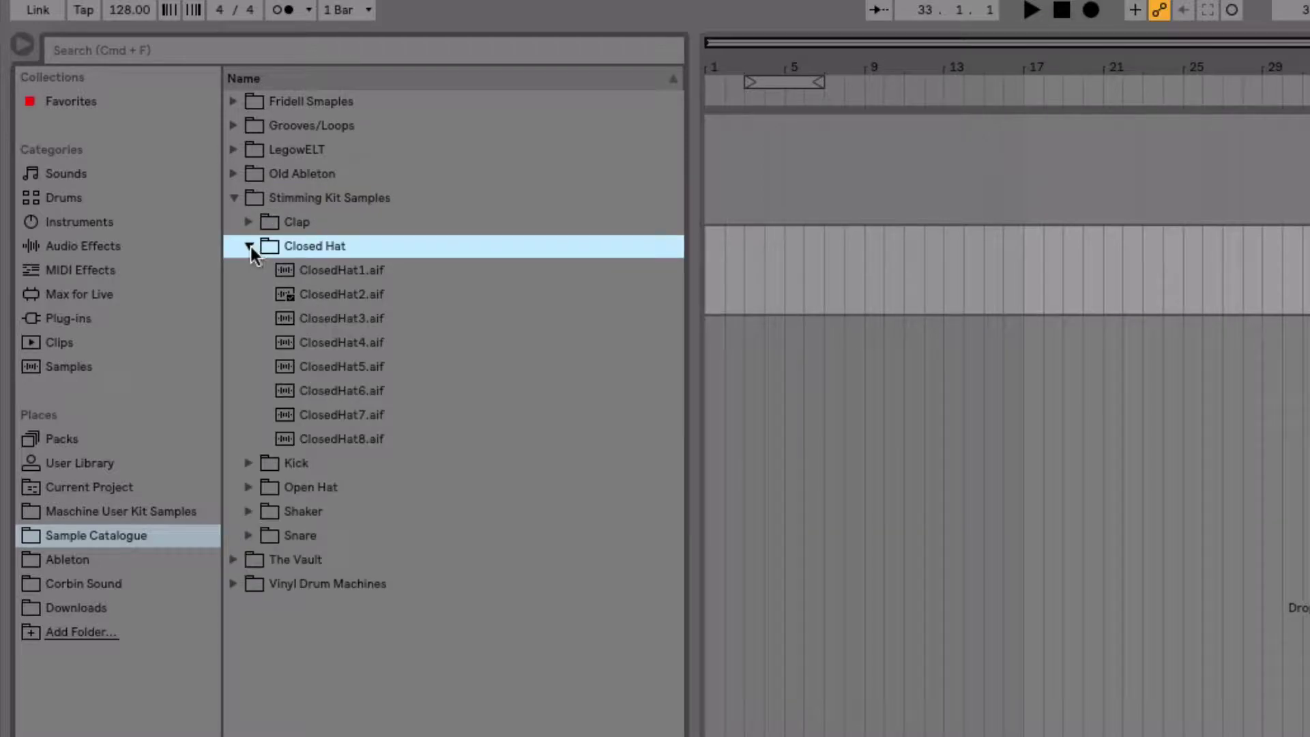
pyautogui.click(249, 246)
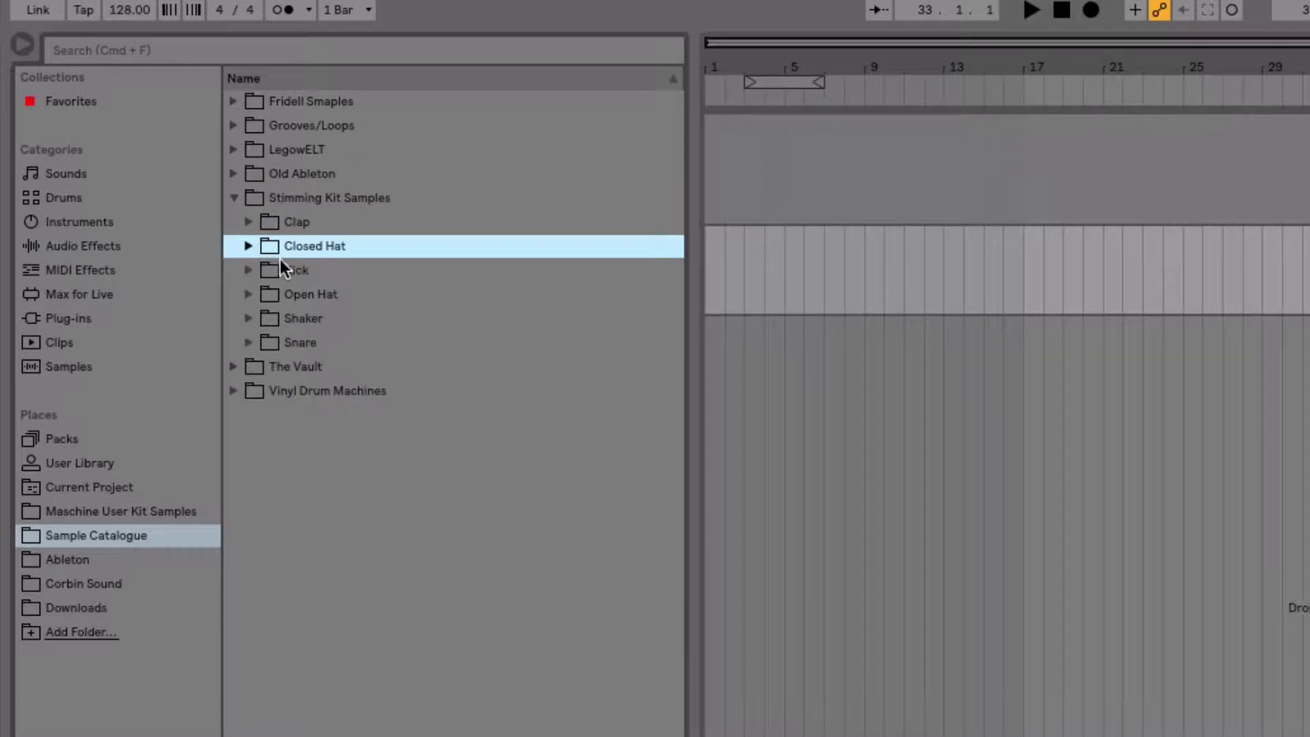
pyautogui.click(249, 49)
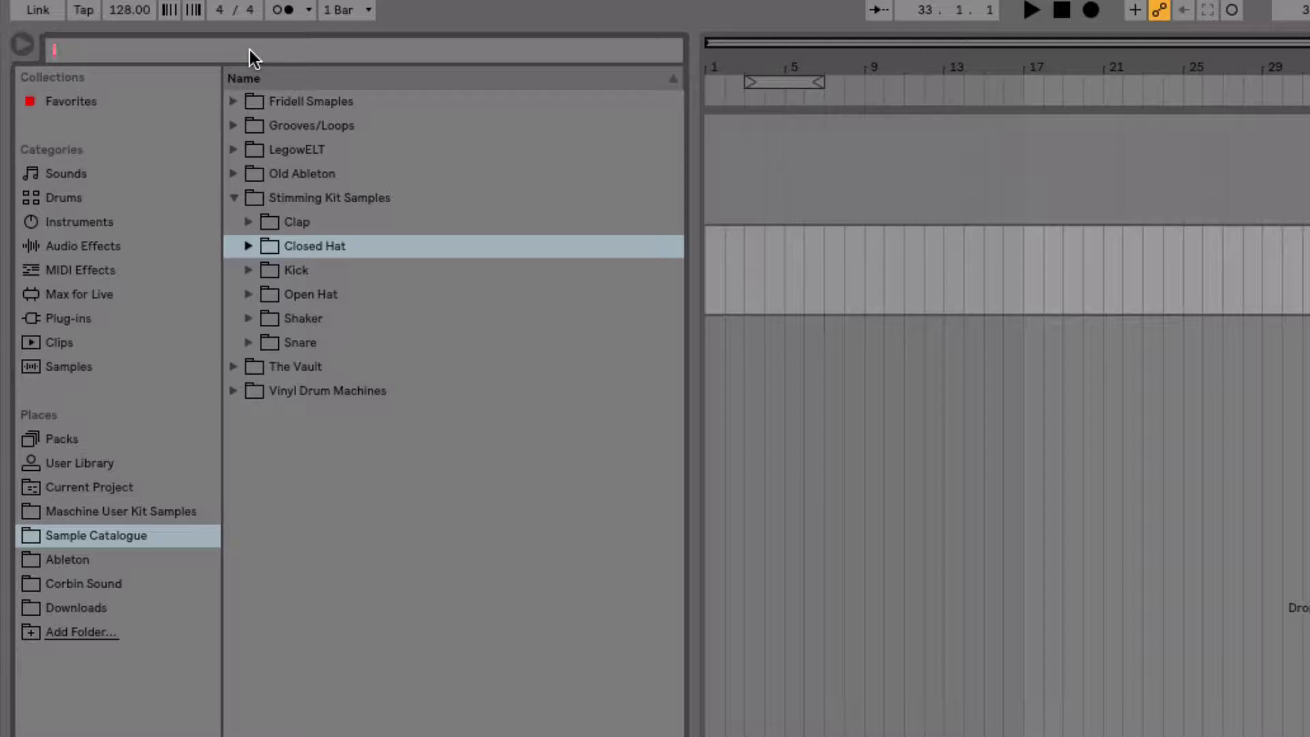
# Search for 'kick' and preview Kick9, Kick17, Kick22 and Kick8 from the Stimming Kick folder.
pyautogui.write('kick')
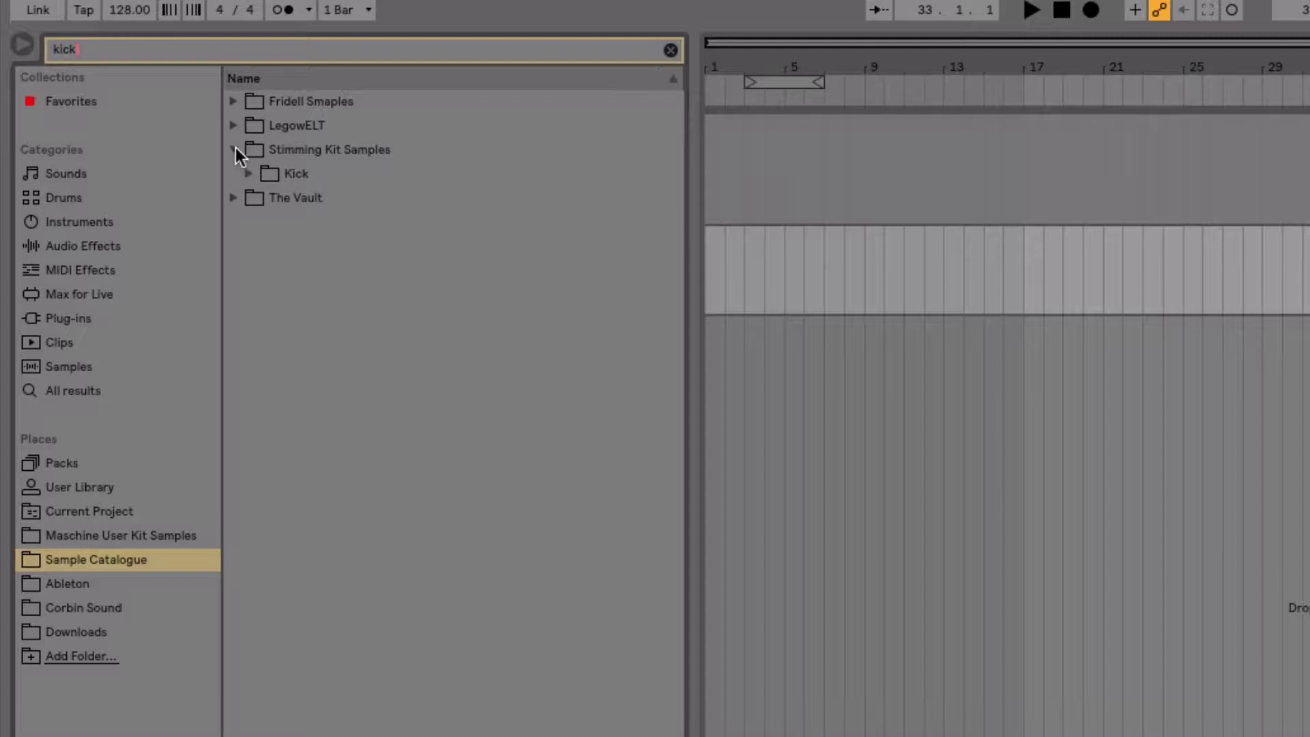
pyautogui.click(249, 173)
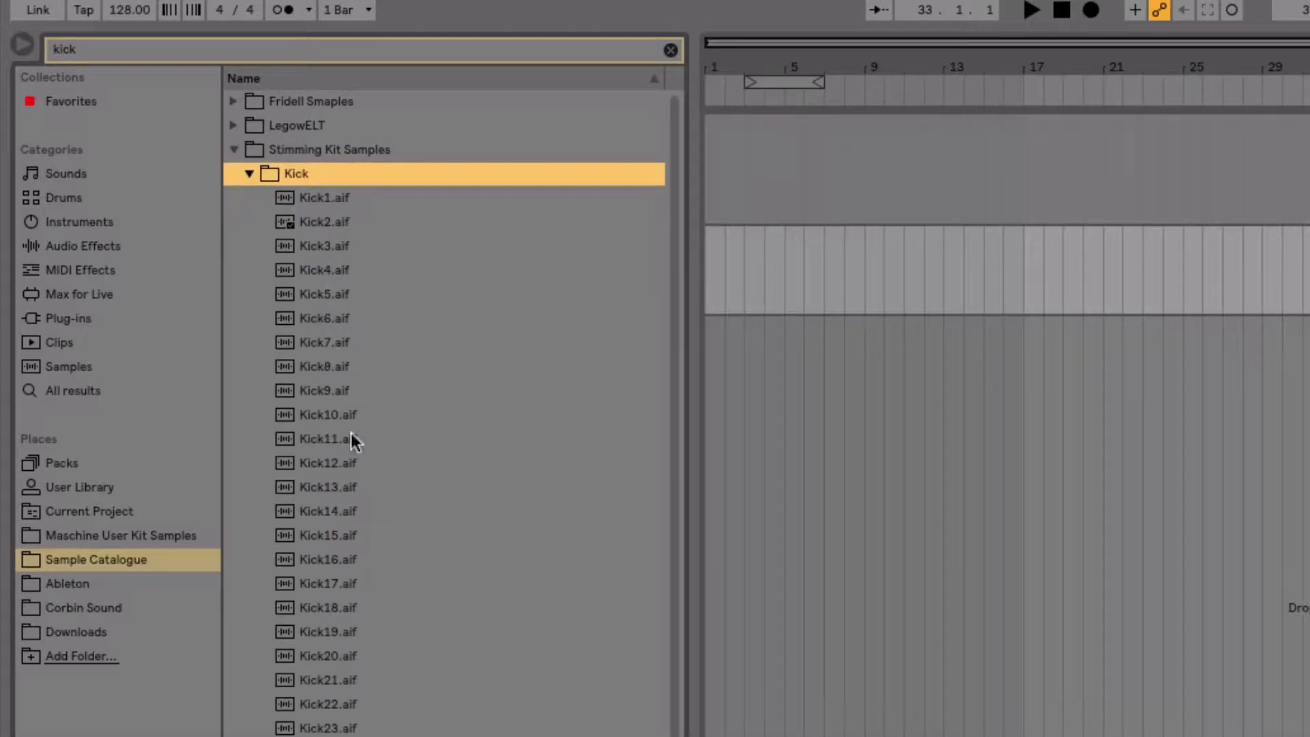
pyautogui.click(355, 391)
pyautogui.click(357, 584)
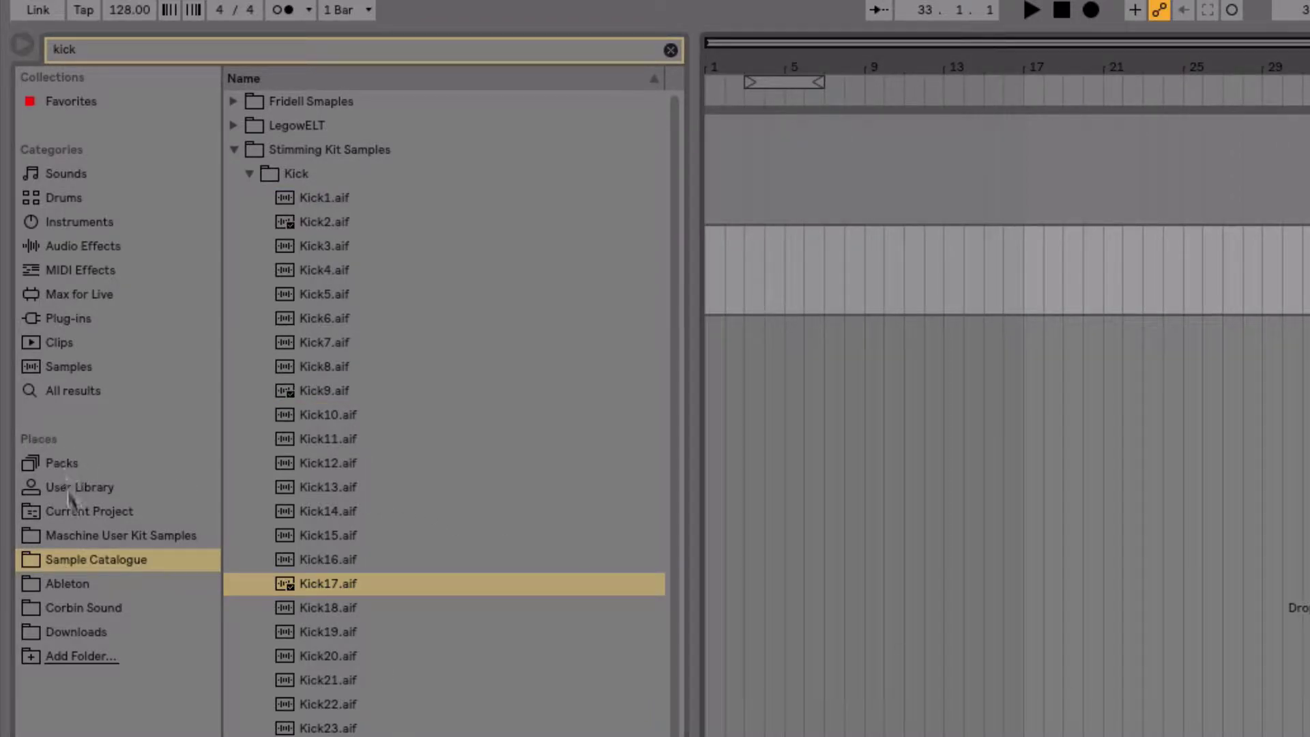
pyautogui.click(345, 705)
pyautogui.click(381, 372)
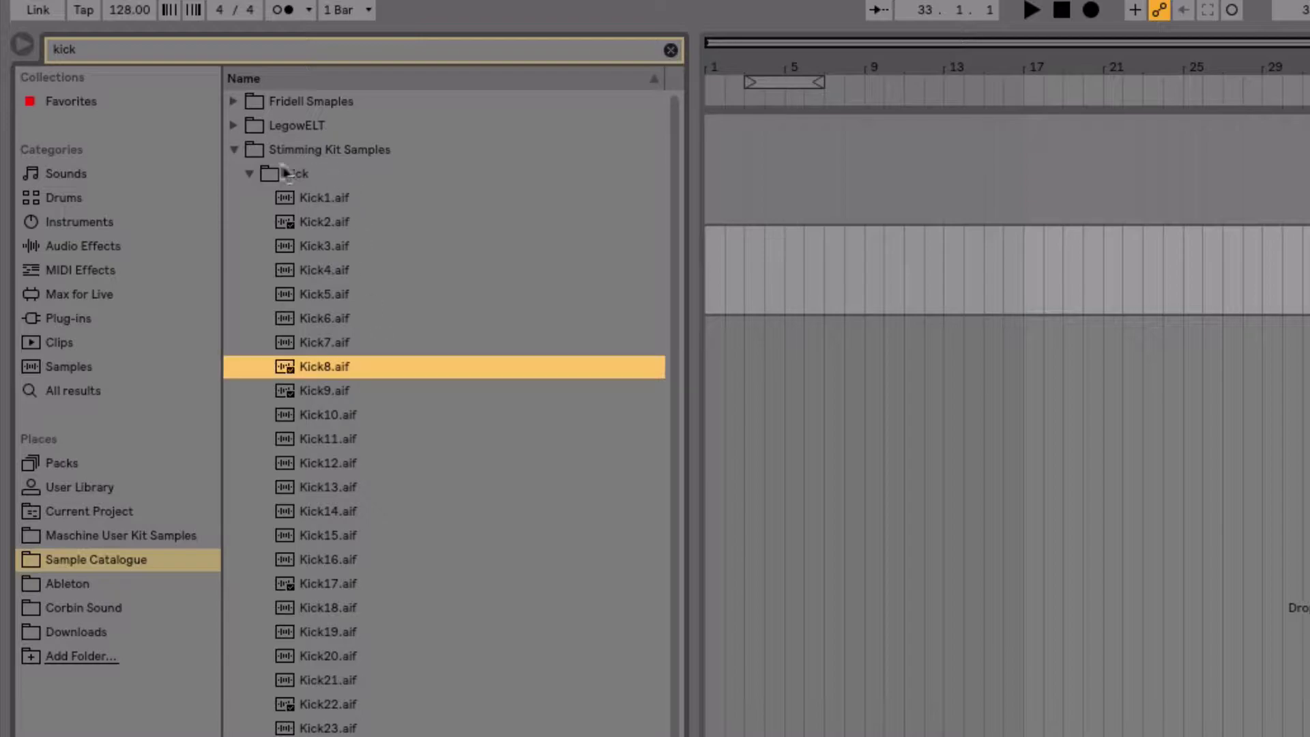
# Collapse Stimming Kit Samples and preview DR660 808 Kick 1.wav from LegowELT's DR660 Drumsamples.
pyautogui.click(234, 150)
pyautogui.click(233, 125)
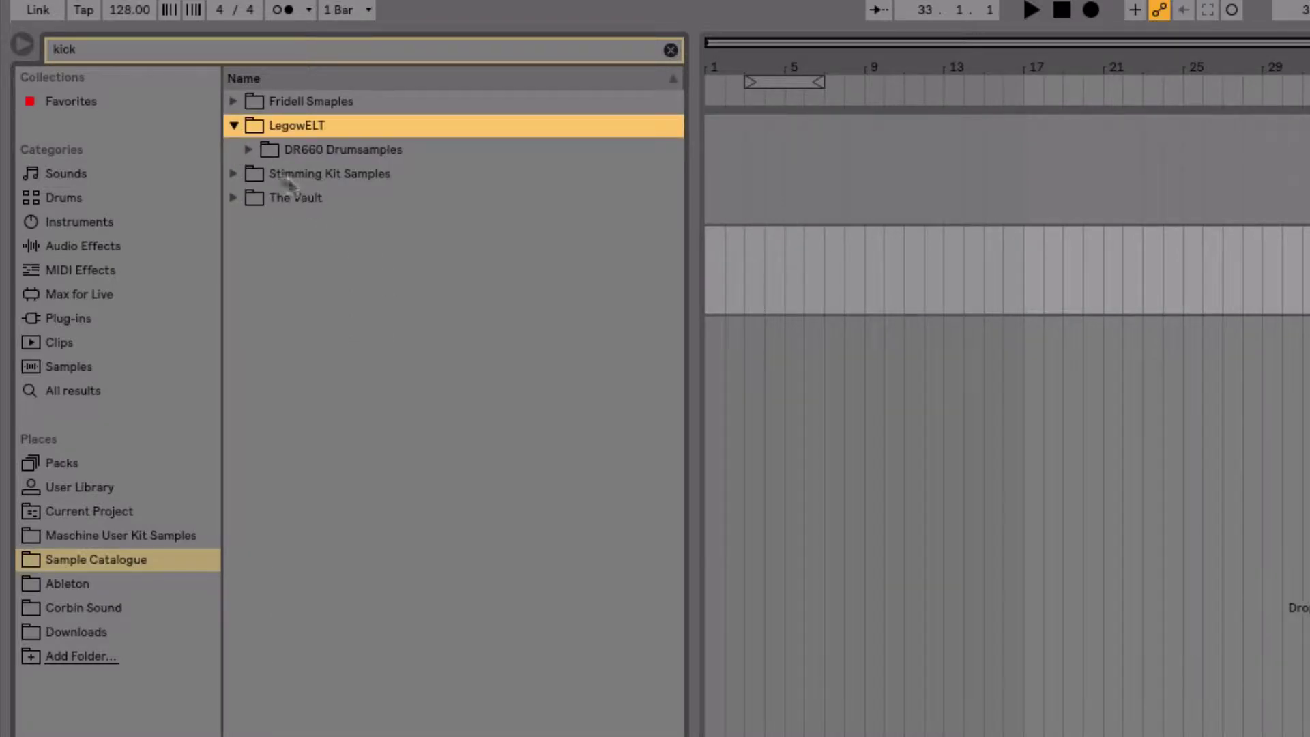
pyautogui.click(250, 150)
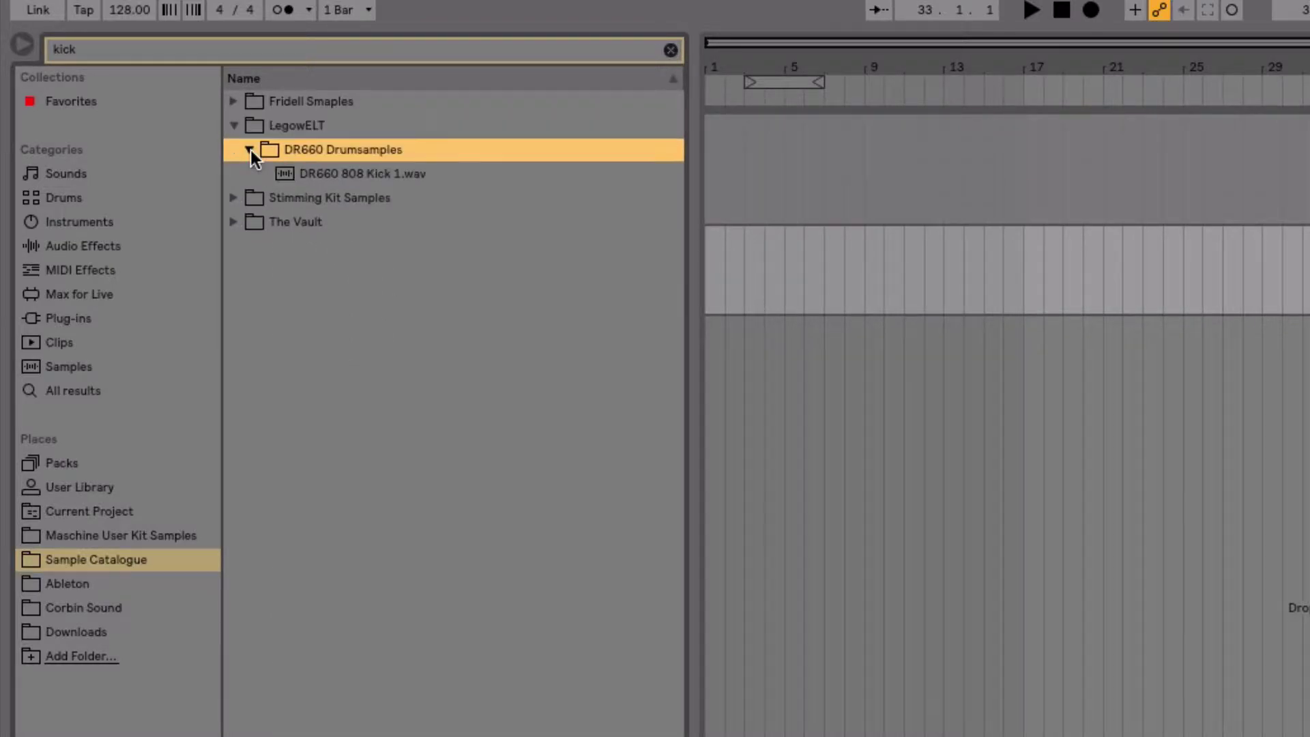
pyautogui.click(340, 174)
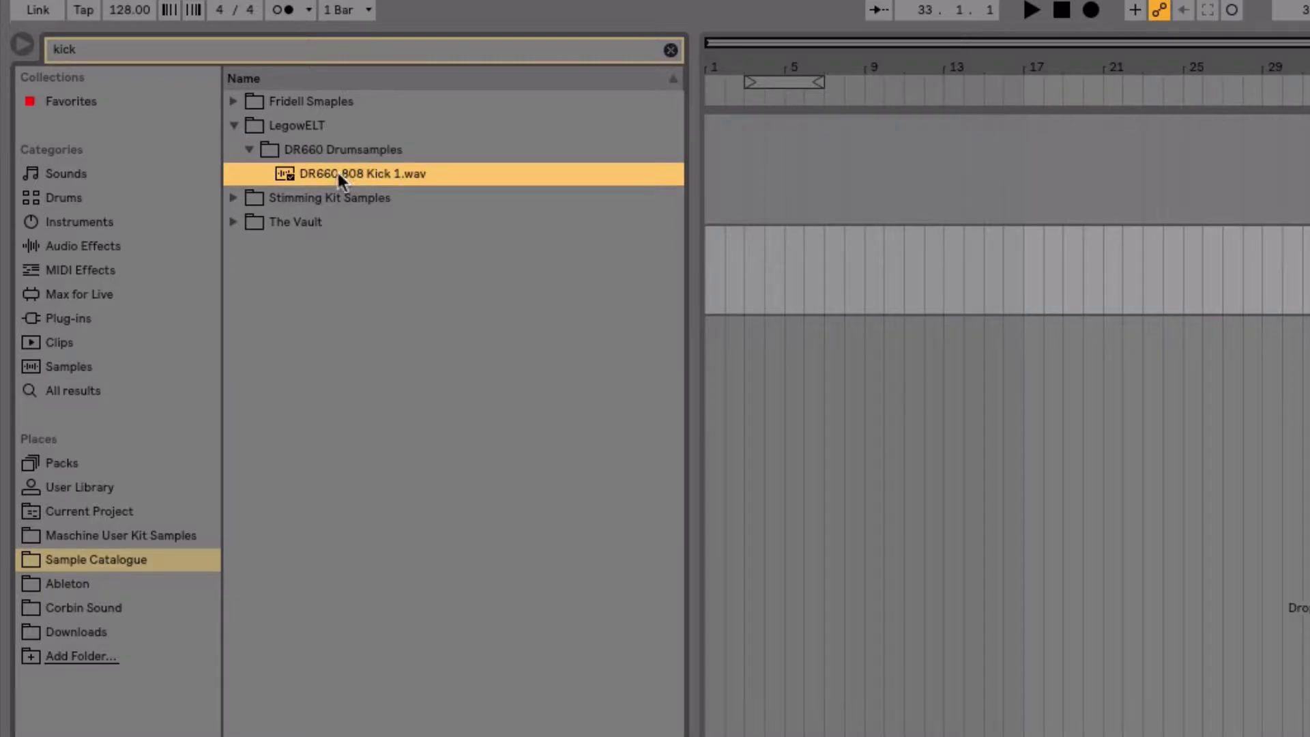
# Preview the MFS kicks auto_techno_V, classic_but_treated_III and big_room_V from Fridell Smaples.
pyautogui.click(233, 101)
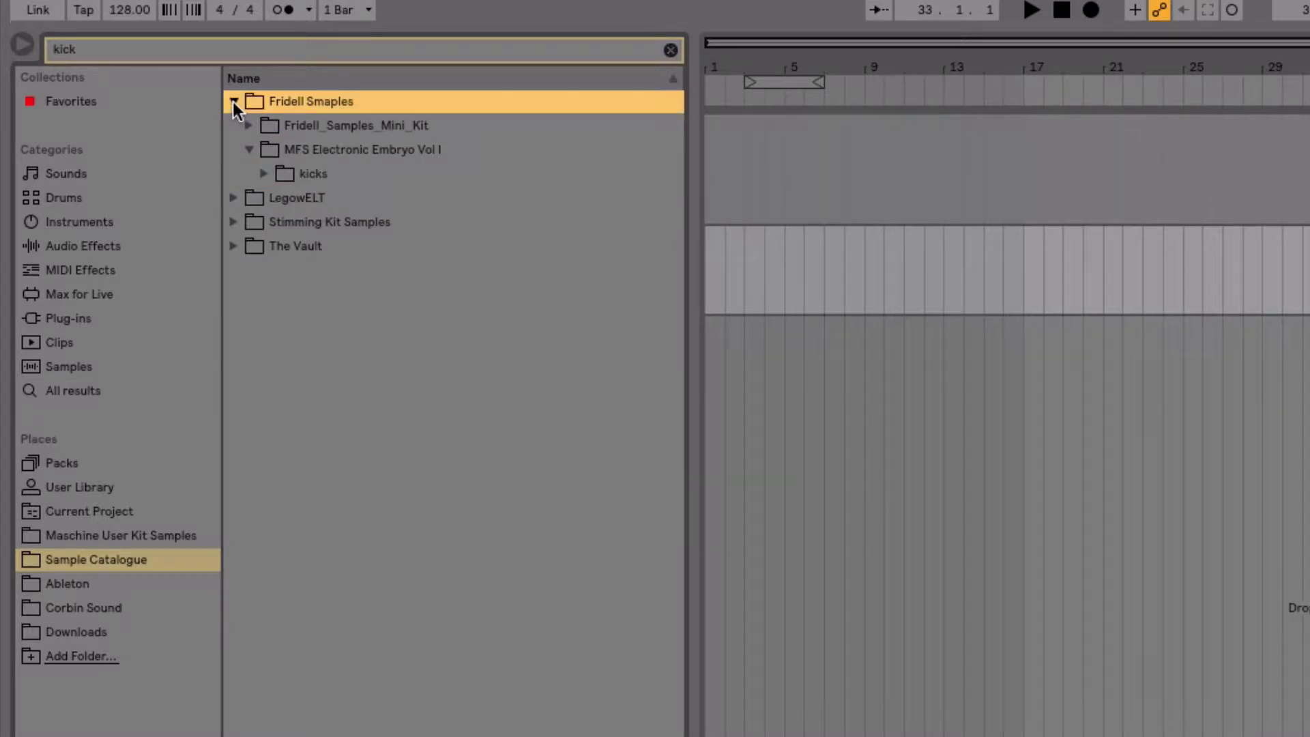
pyautogui.click(263, 173)
pyautogui.click(430, 342)
pyautogui.click(413, 559)
pyautogui.click(346, 464)
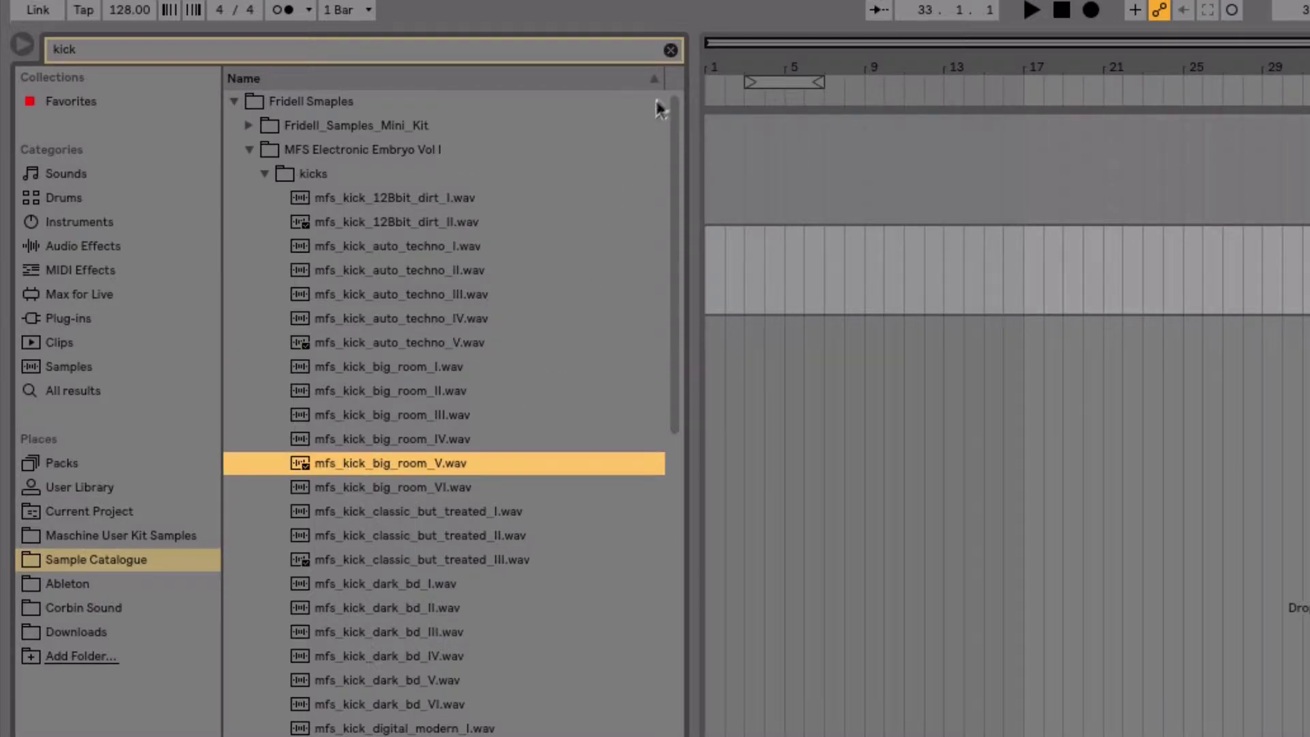
pyautogui.click(670, 52)
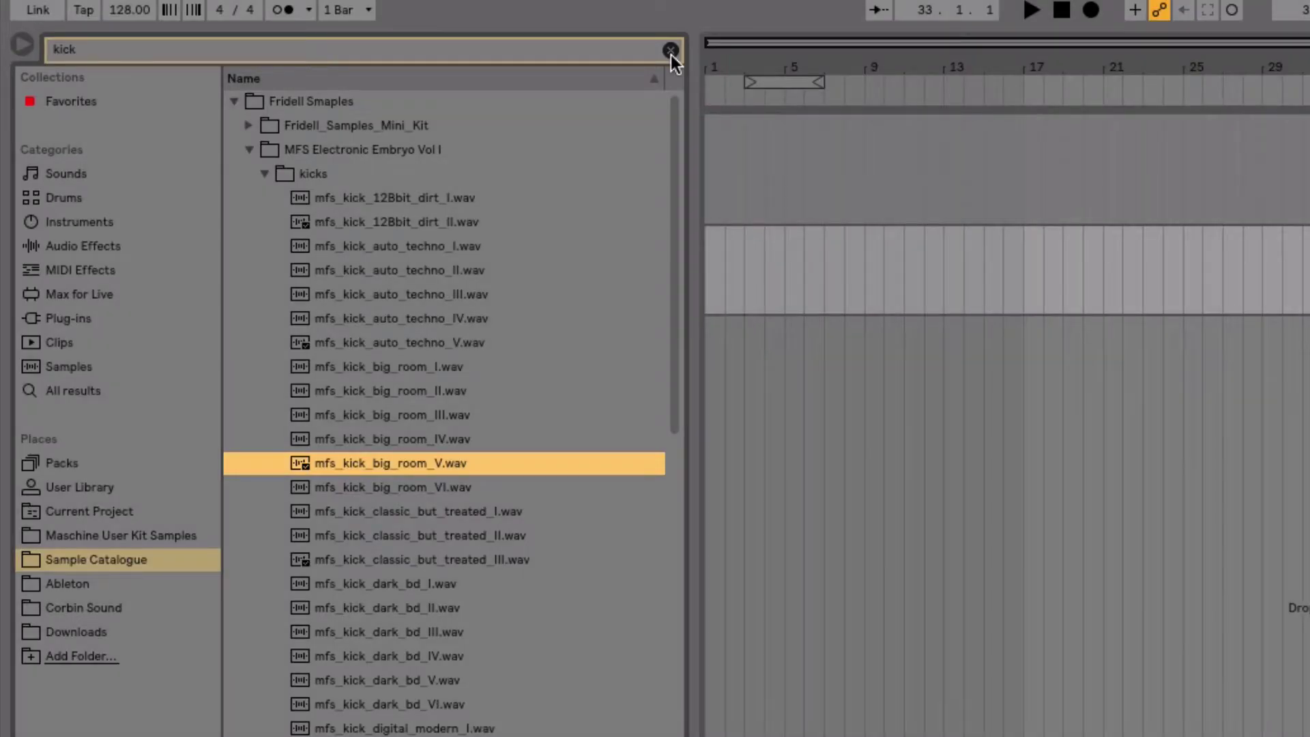
# Clear the kick search, preview mfs_kick_auto_techno_IV.wav, then fold away the kicks and hihats folders.
pyautogui.click(670, 51)
pyautogui.click(476, 444)
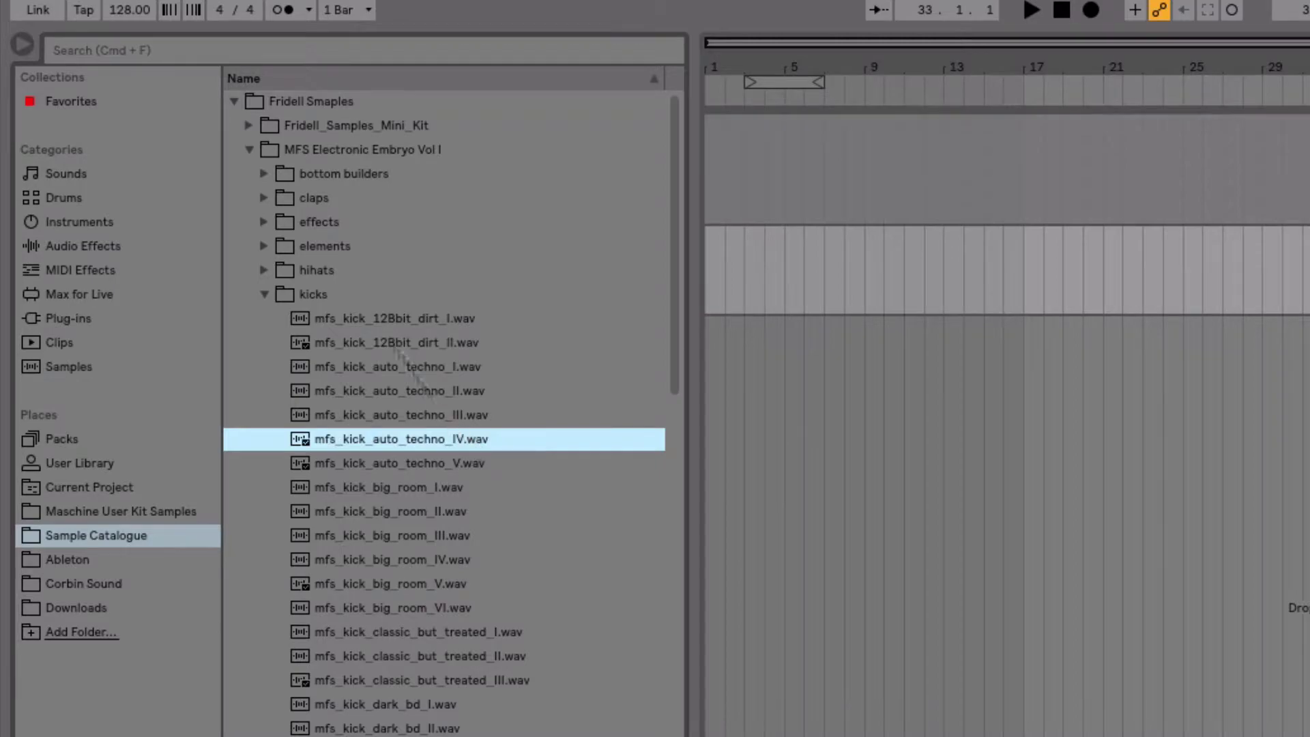
pyautogui.click(264, 294)
pyautogui.click(144, 184)
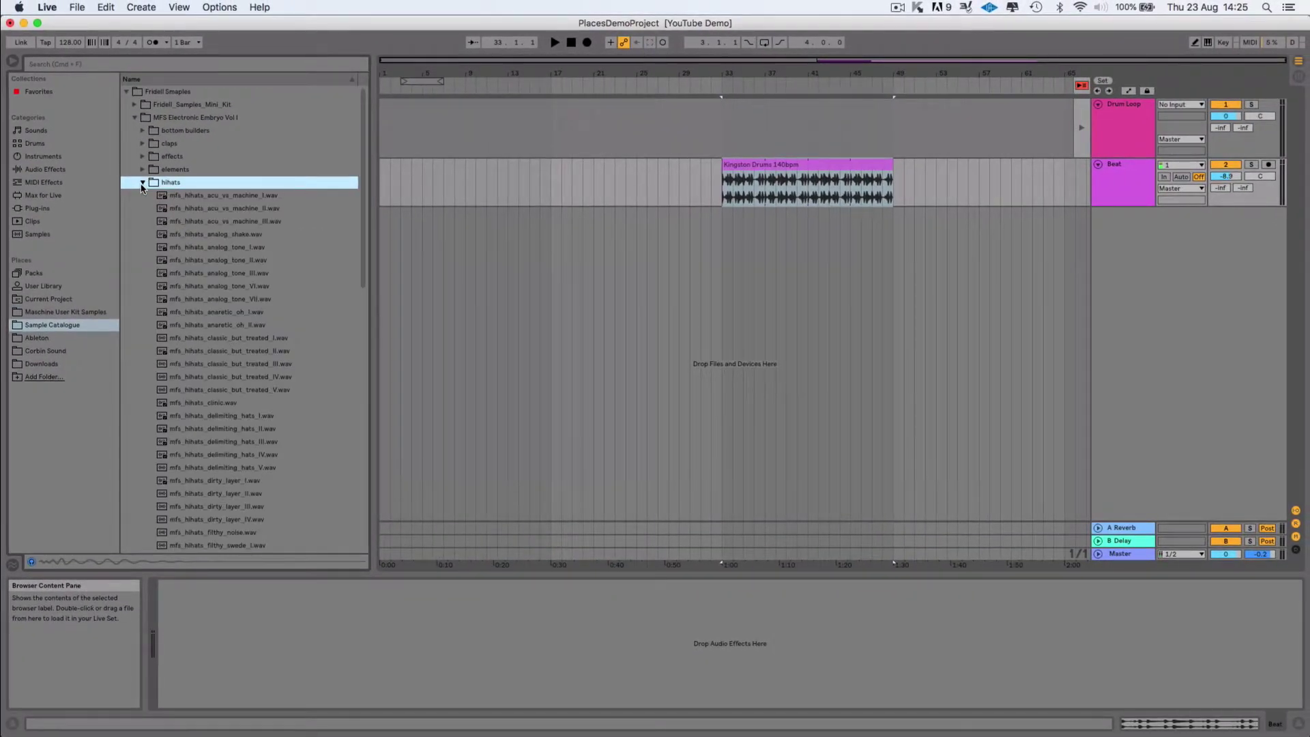
pyautogui.click(144, 184)
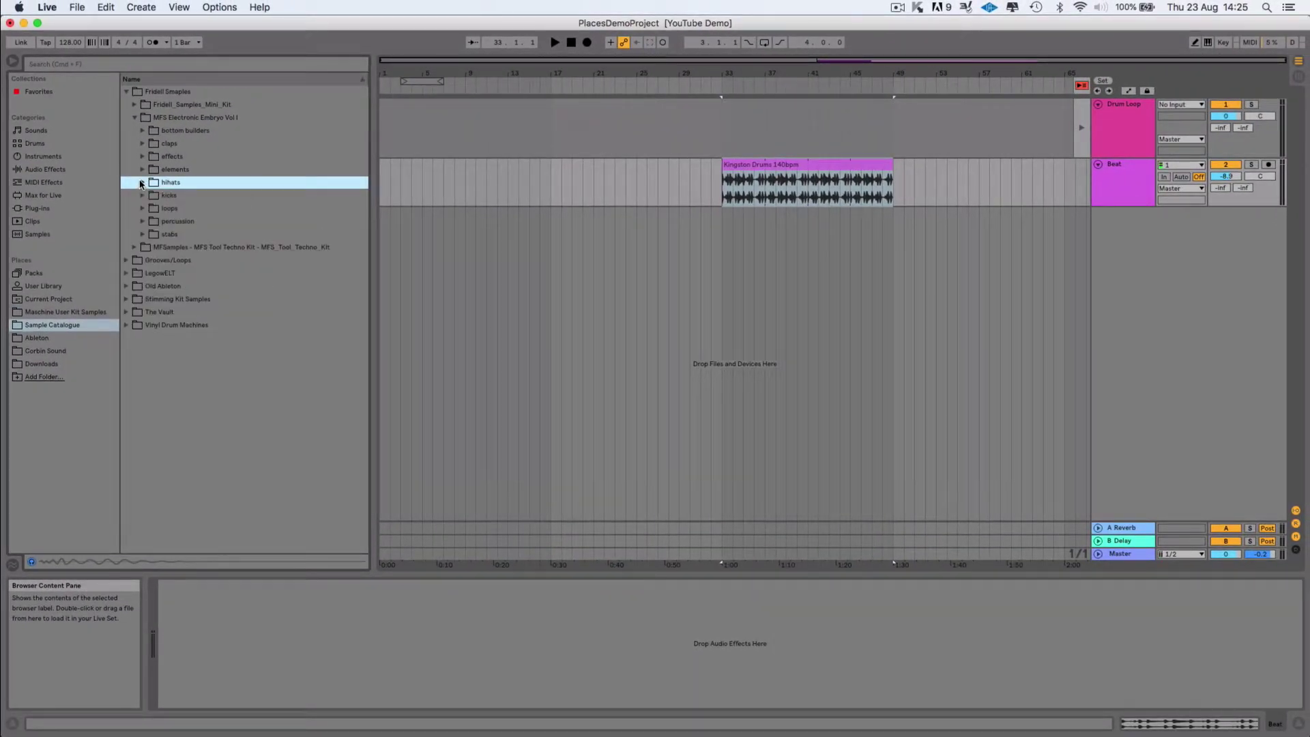
# Add a folder to Places, navigating to the Desktop and selecting Sample Catalogue.
pyautogui.click(42, 380)
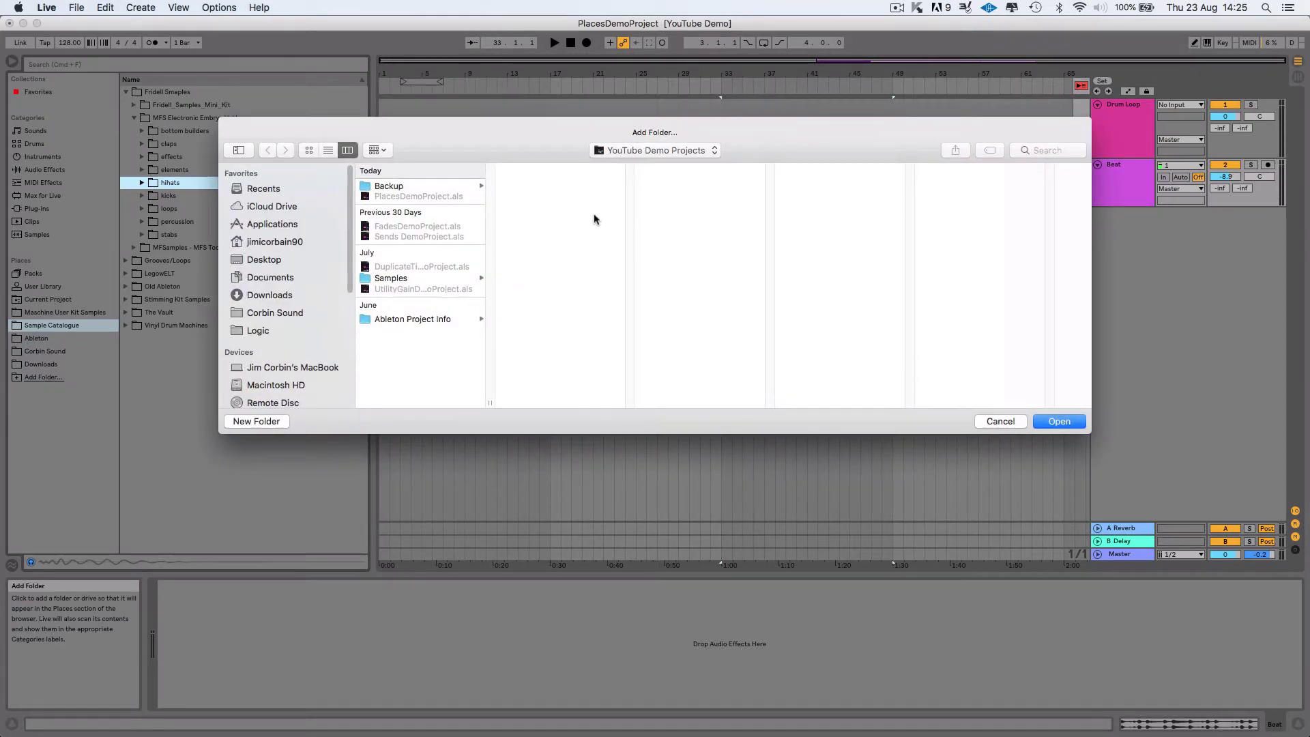
pyautogui.click(665, 149)
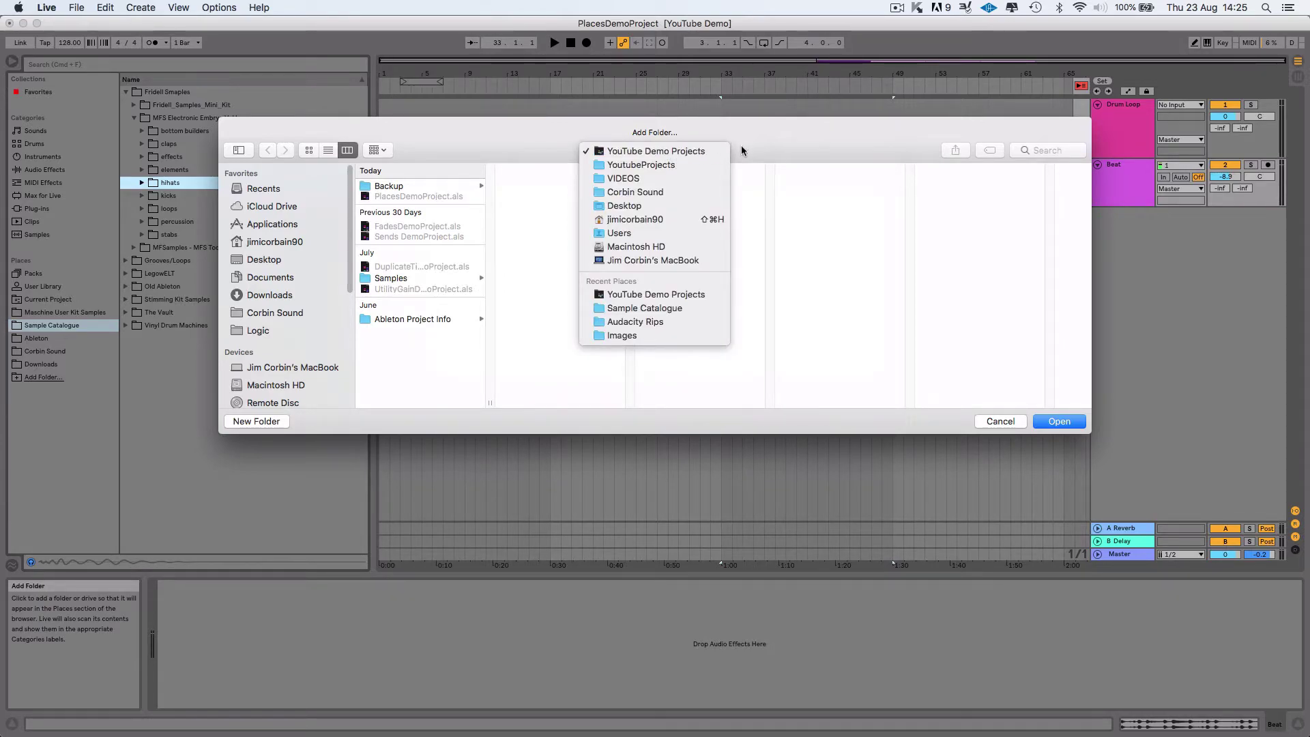
pyautogui.click(672, 211)
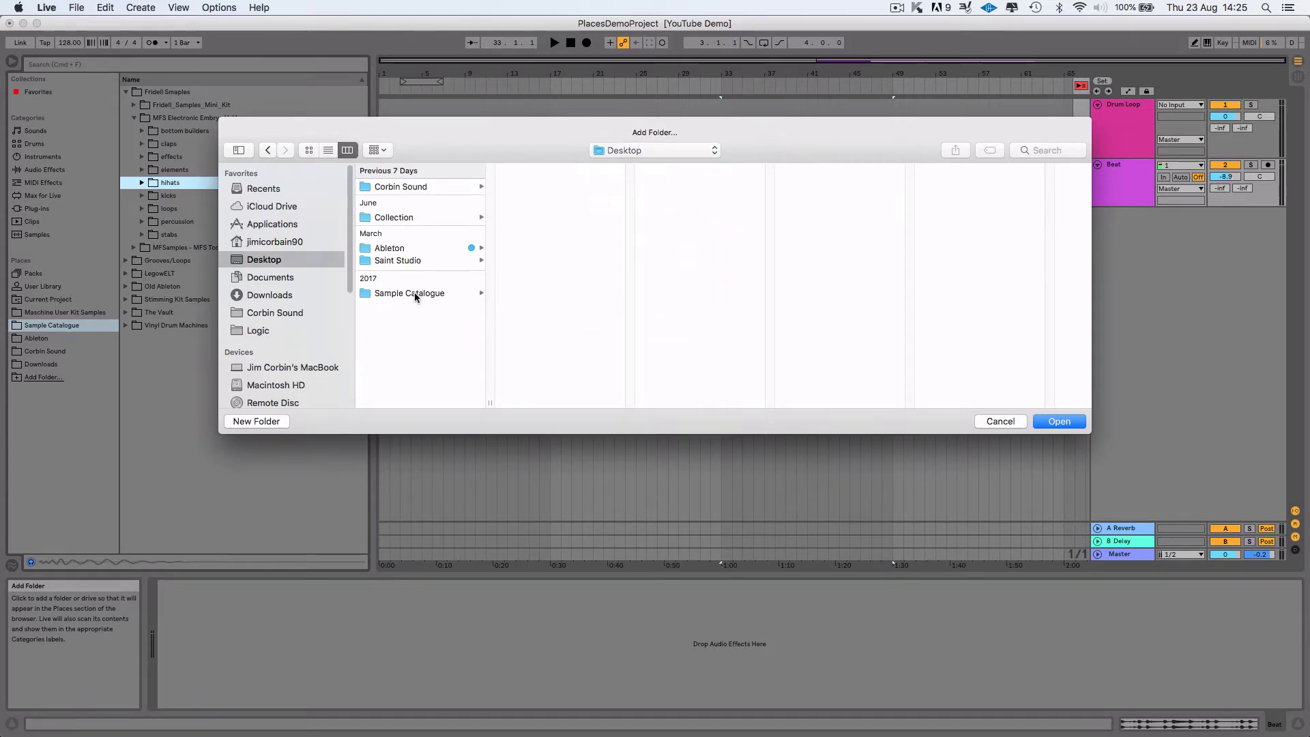
pyautogui.click(415, 295)
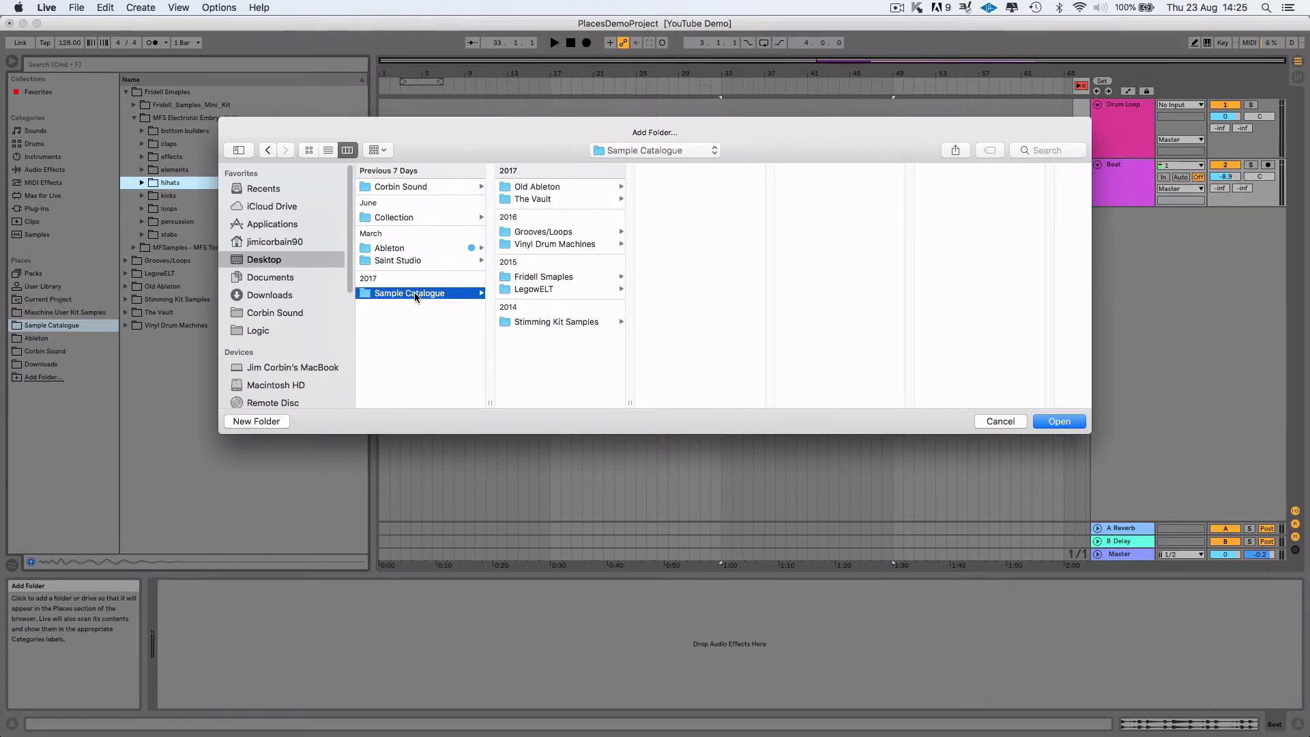
pyautogui.click(1048, 423)
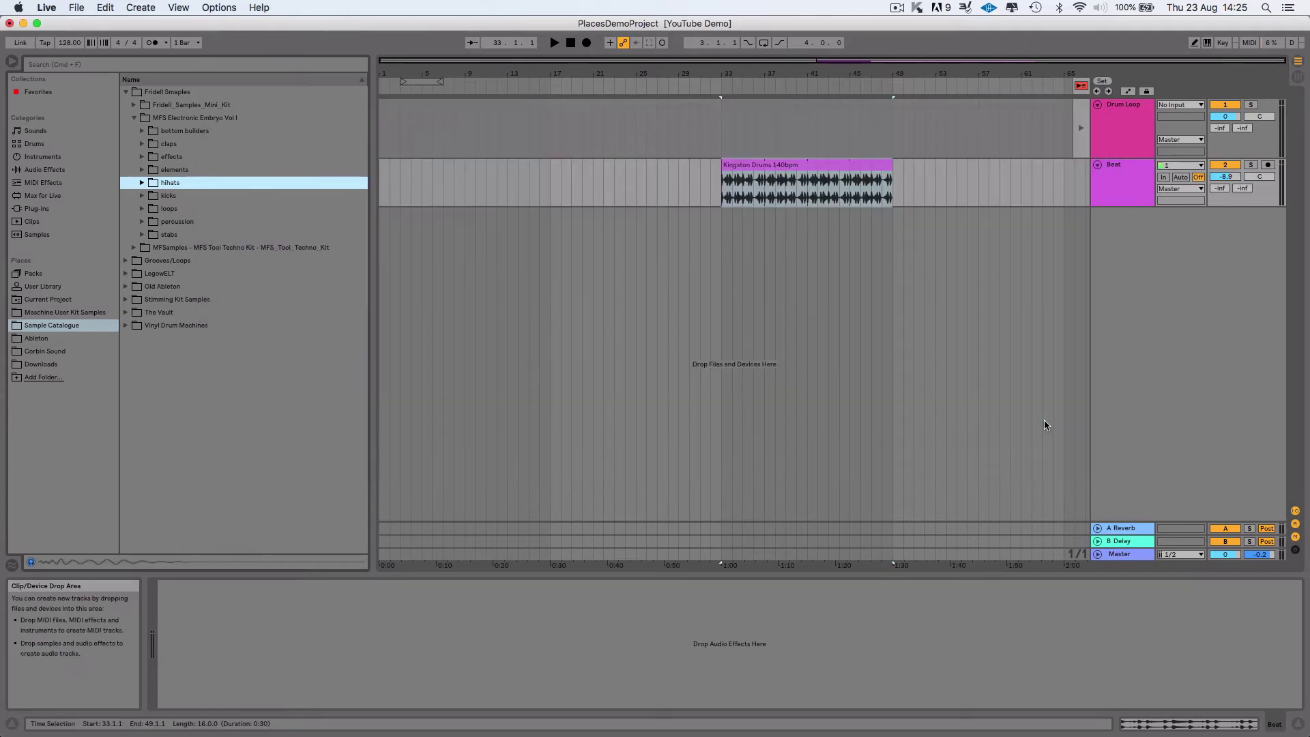